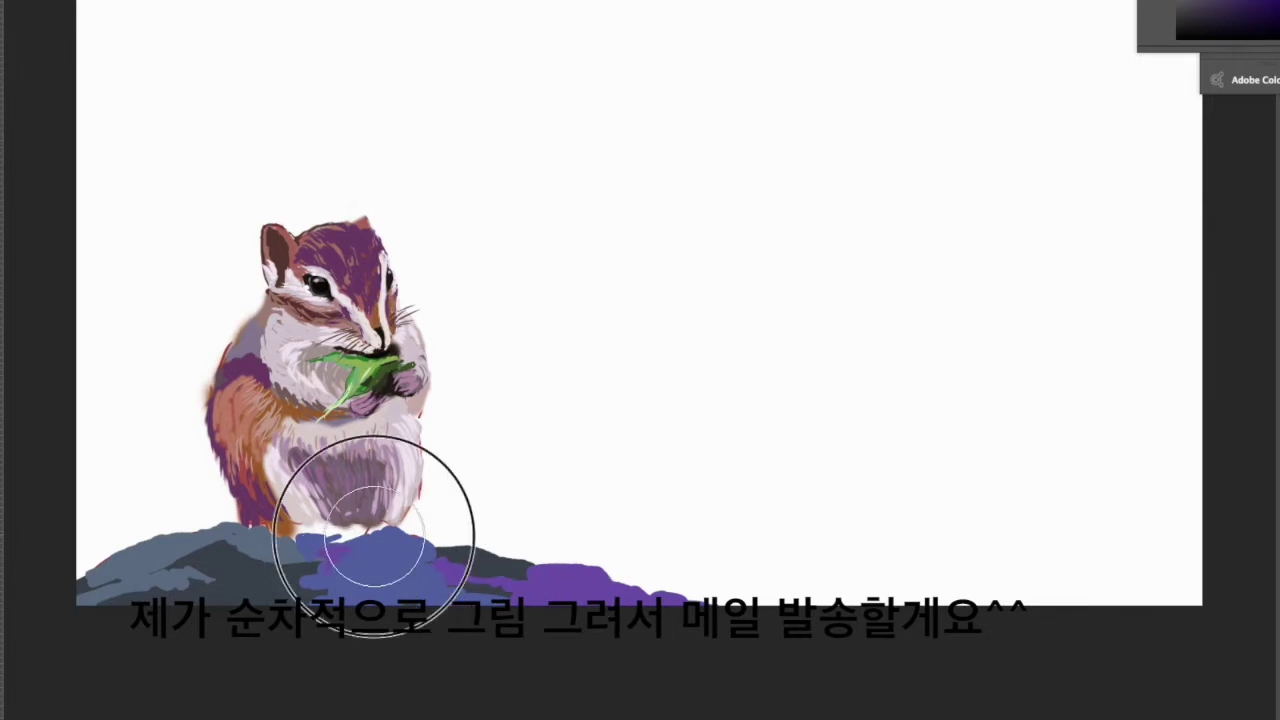
Choose a small brush and start sketching the feet on the rock beneath the seated chipmunk
{"action": "right_click", "coordinate": [406, 440]}
{"action": "double_click", "coordinate": [423, 523]}
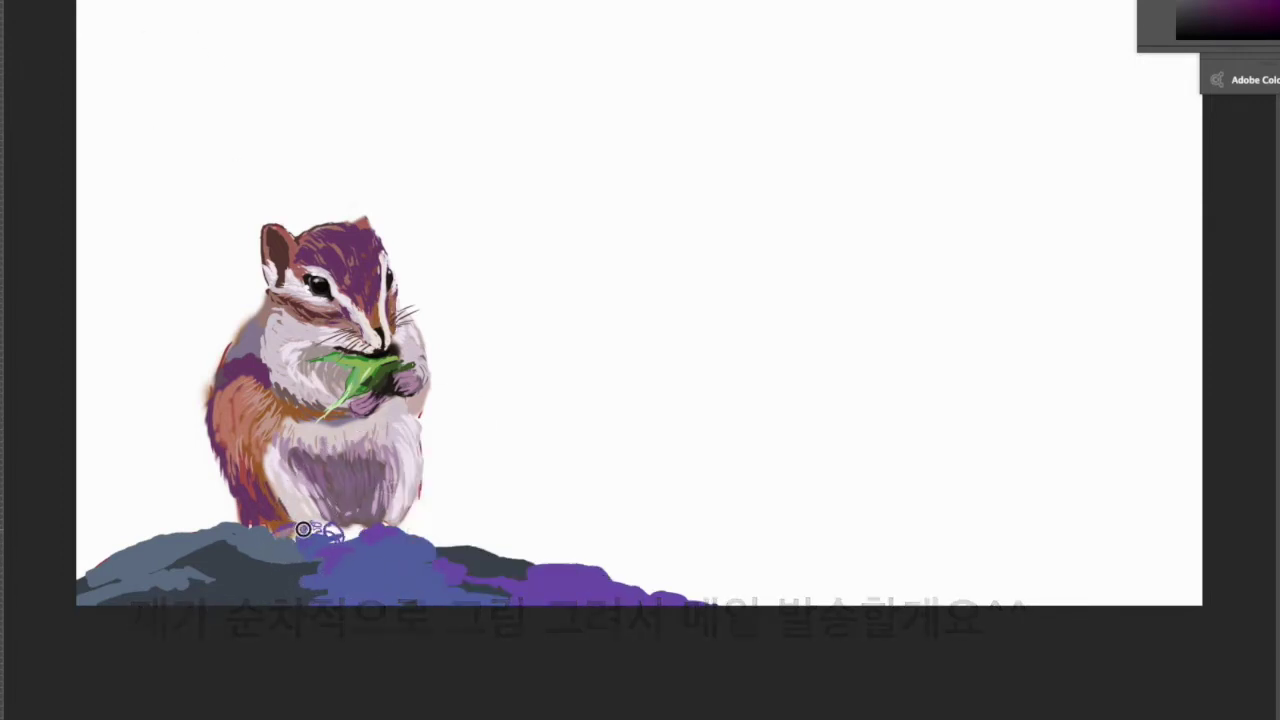
Refine the seated chipmunk's near eye with sampled blacks and greys, smoothing the eyeball and its rim
{"action": "scroll", "coordinate": [262, 290], "scroll_direction": "up", "scroll_amount": 5}
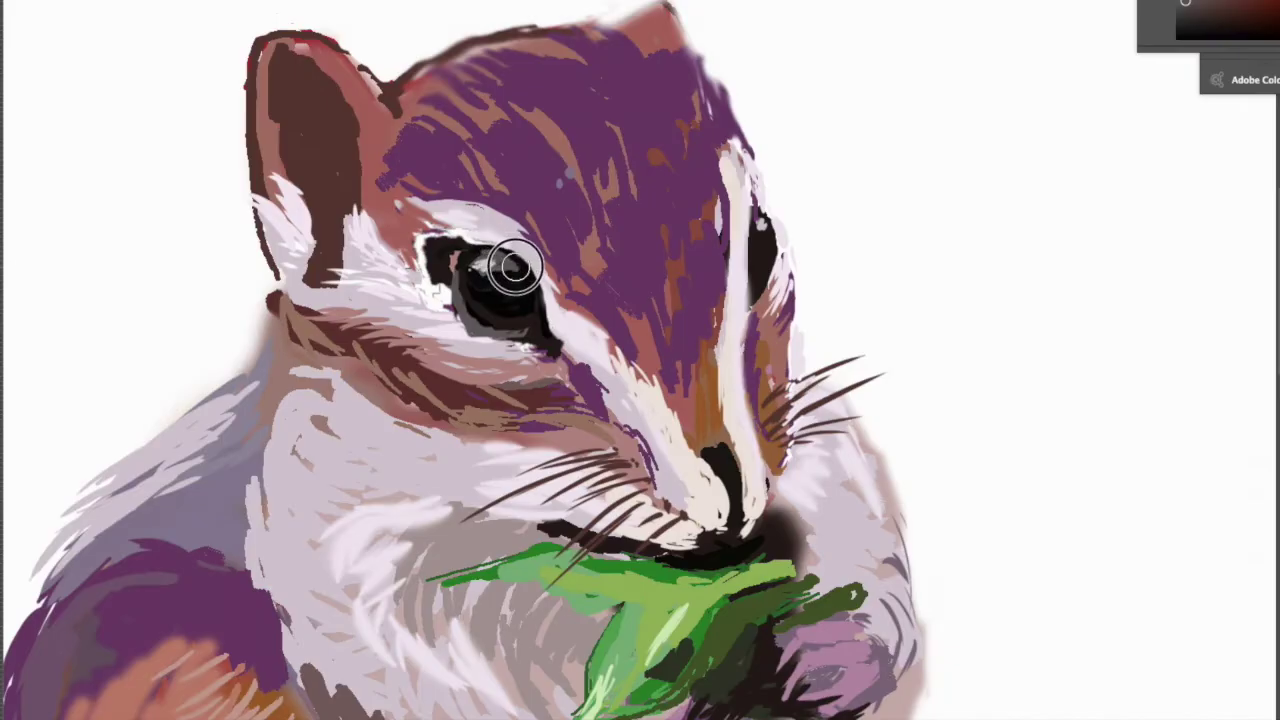
{"action": "left_click", "coordinate": [472, 268], "text": "alt"}
{"action": "key", "text": "bracketright"}
{"action": "key", "text": "bracketright"}
{"action": "key", "text": "bracketleft"}
{"action": "key", "text": "bracketleft"}
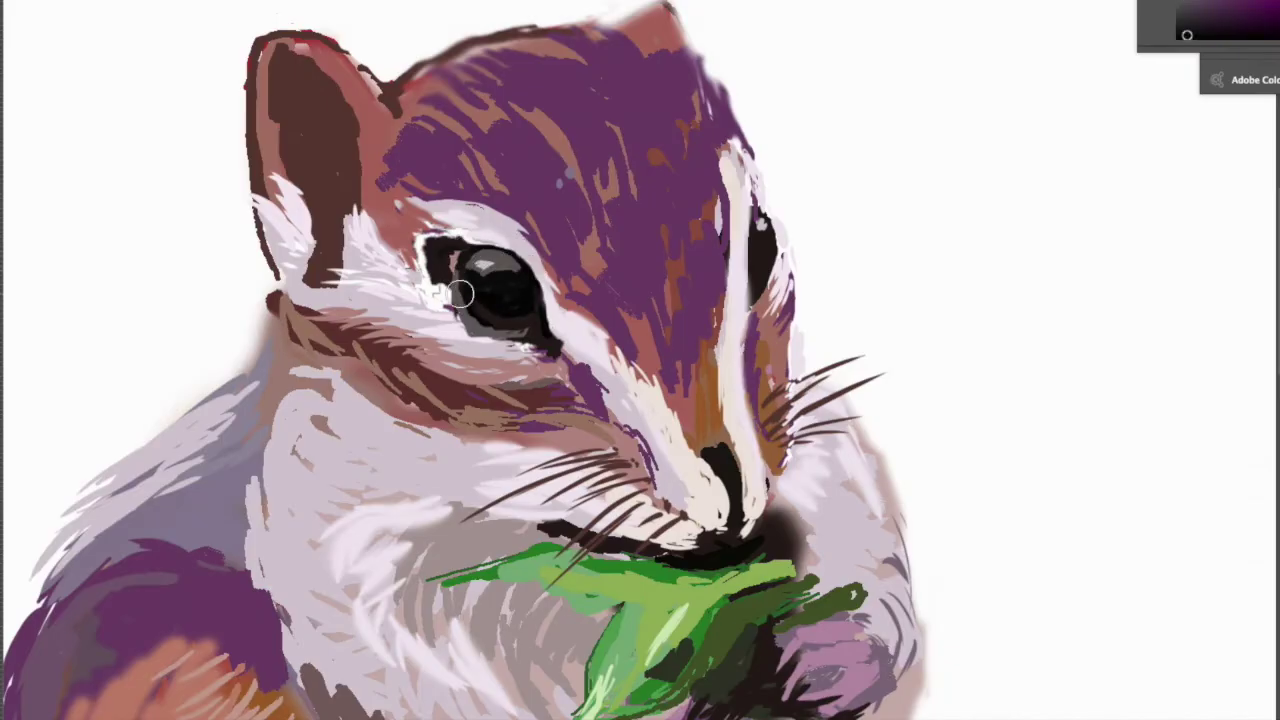
{"action": "left_click", "coordinate": [460, 275], "text": "alt"}
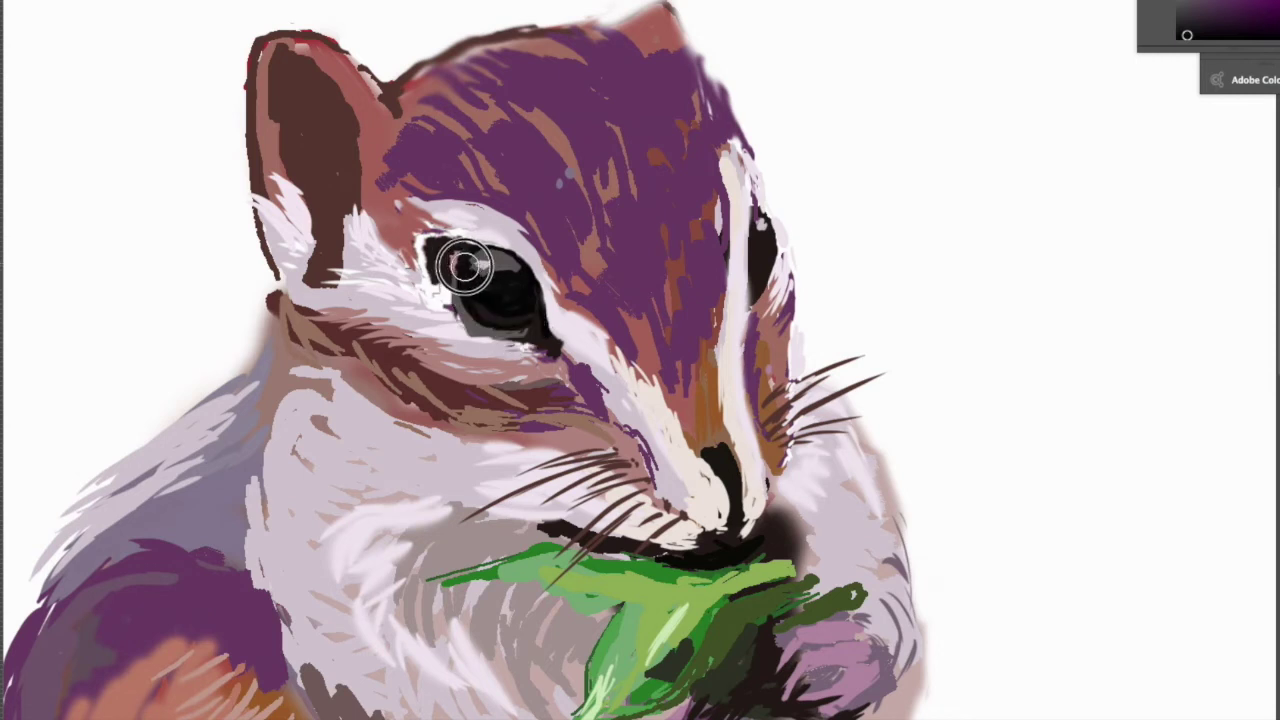
{"action": "left_click", "coordinate": [505, 292], "text": "alt"}
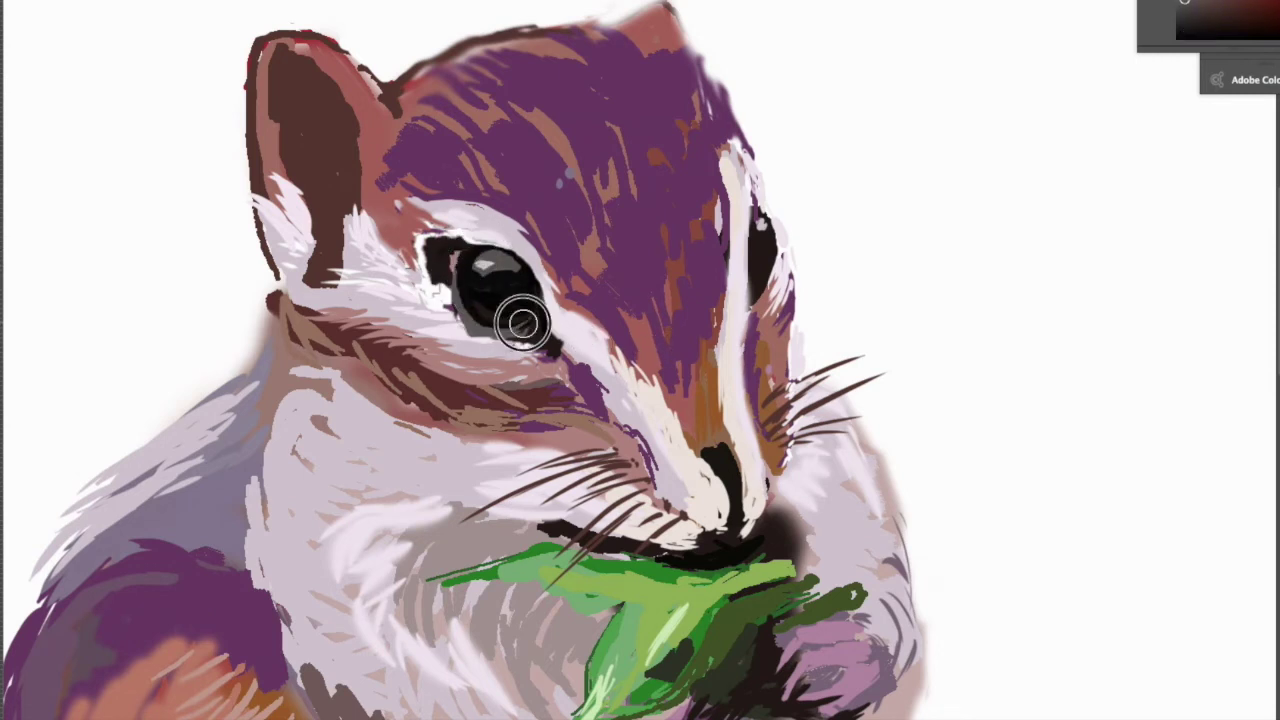
{"action": "left_click", "coordinate": [516, 303], "text": "alt"}
{"action": "key", "text": "ctrl+plus"}
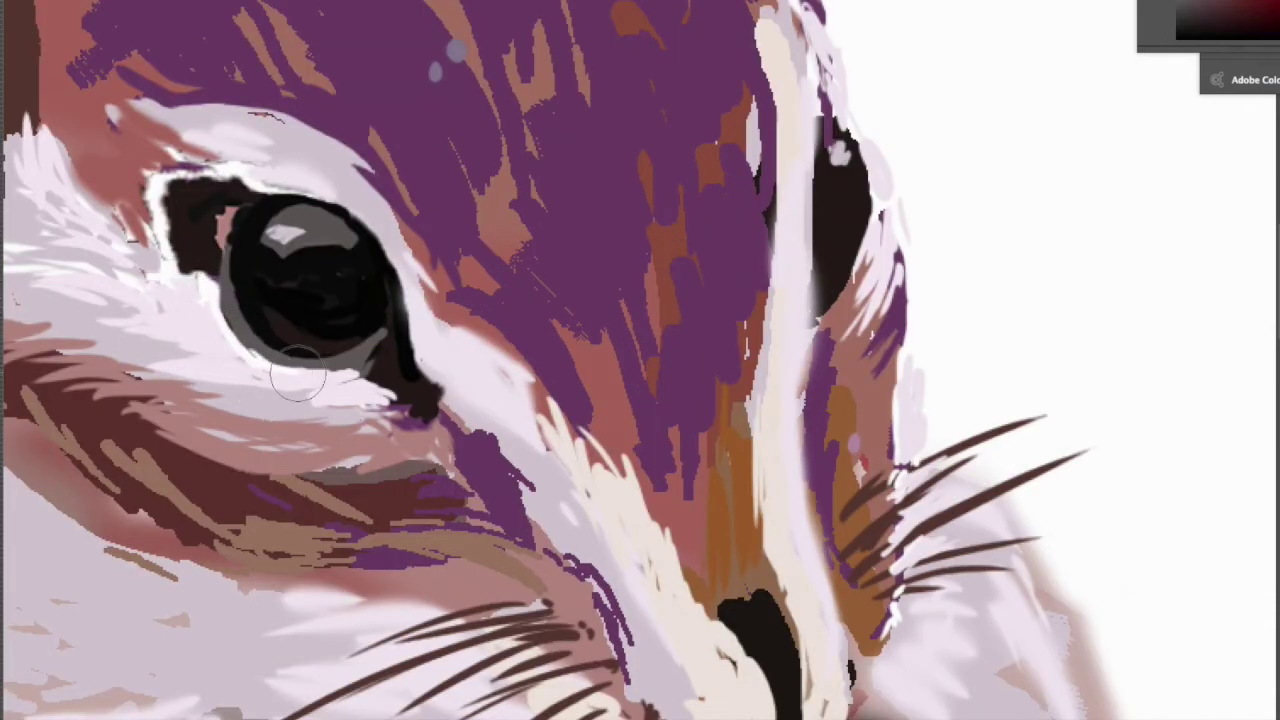
Add fine fur strokes and whiskers around the far eye and muzzle of the seated chipmunk
{"action": "key", "text": "ctrl+0"}
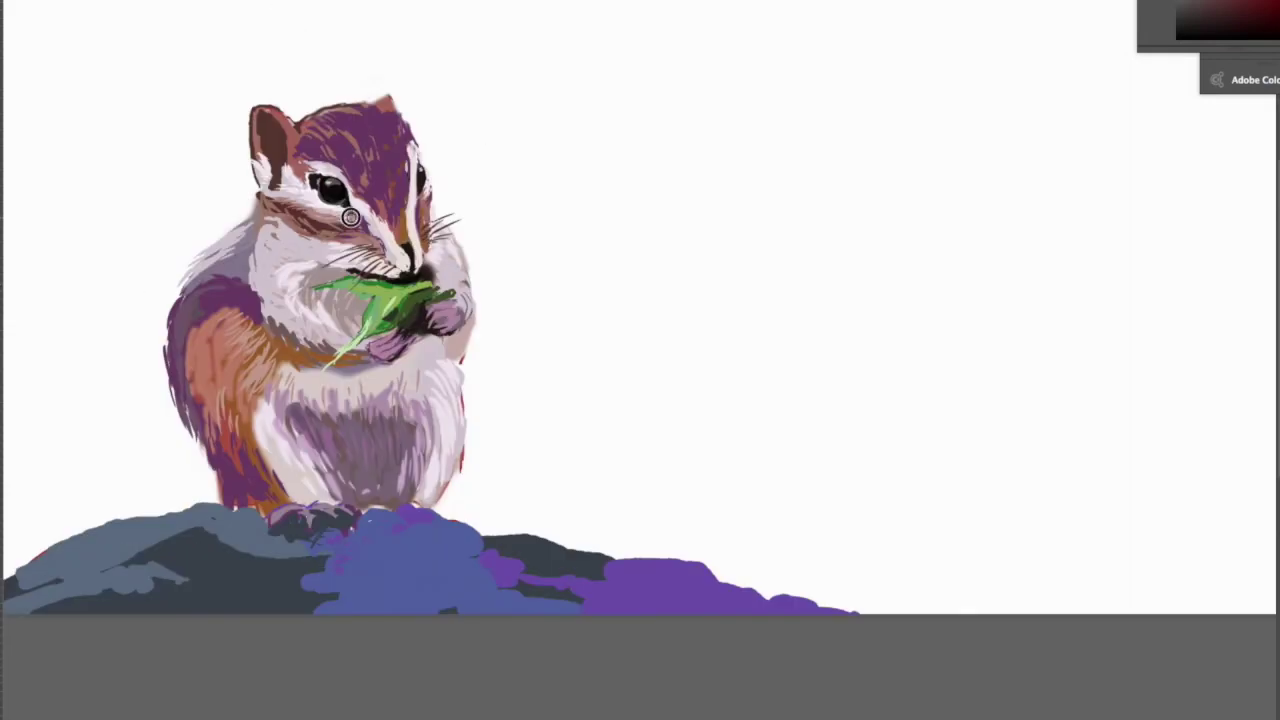
{"action": "scroll", "coordinate": [400, 165], "scroll_direction": "up", "scroll_amount": 3}
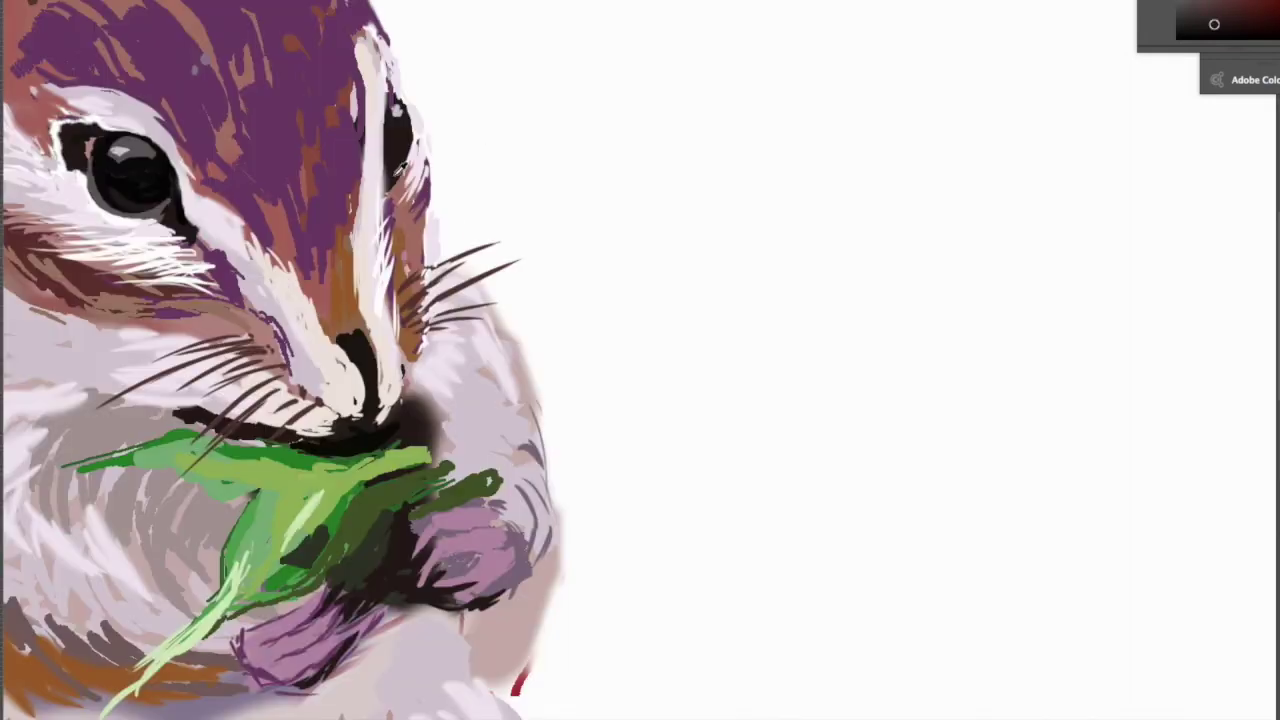
{"action": "left_click_drag", "start_coordinate": [393, 160], "coordinate": [438, 176]}
{"action": "left_click_drag", "start_coordinate": [521, 141], "coordinate": [499, 156]}
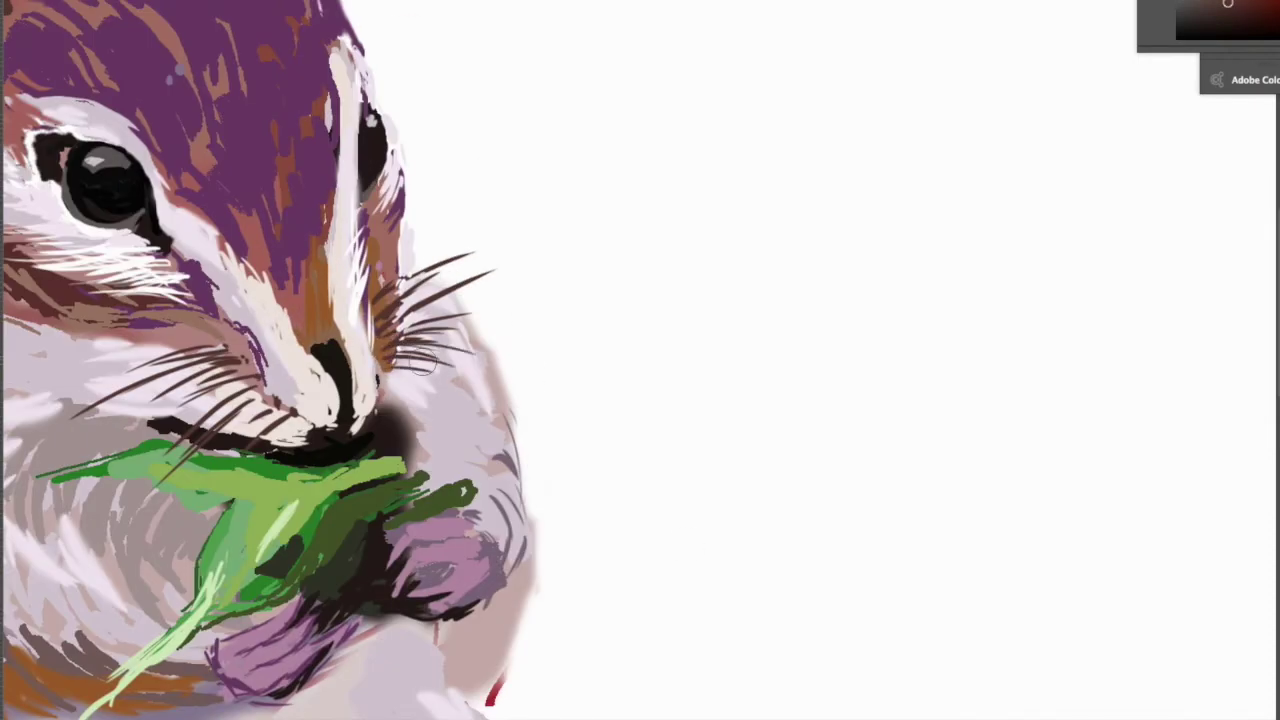
Shade the seated chipmunk's belly with sampled purple and grey tones, adding dark fur strokes beneath the forearms
{"action": "key", "text": "ctrl+0"}
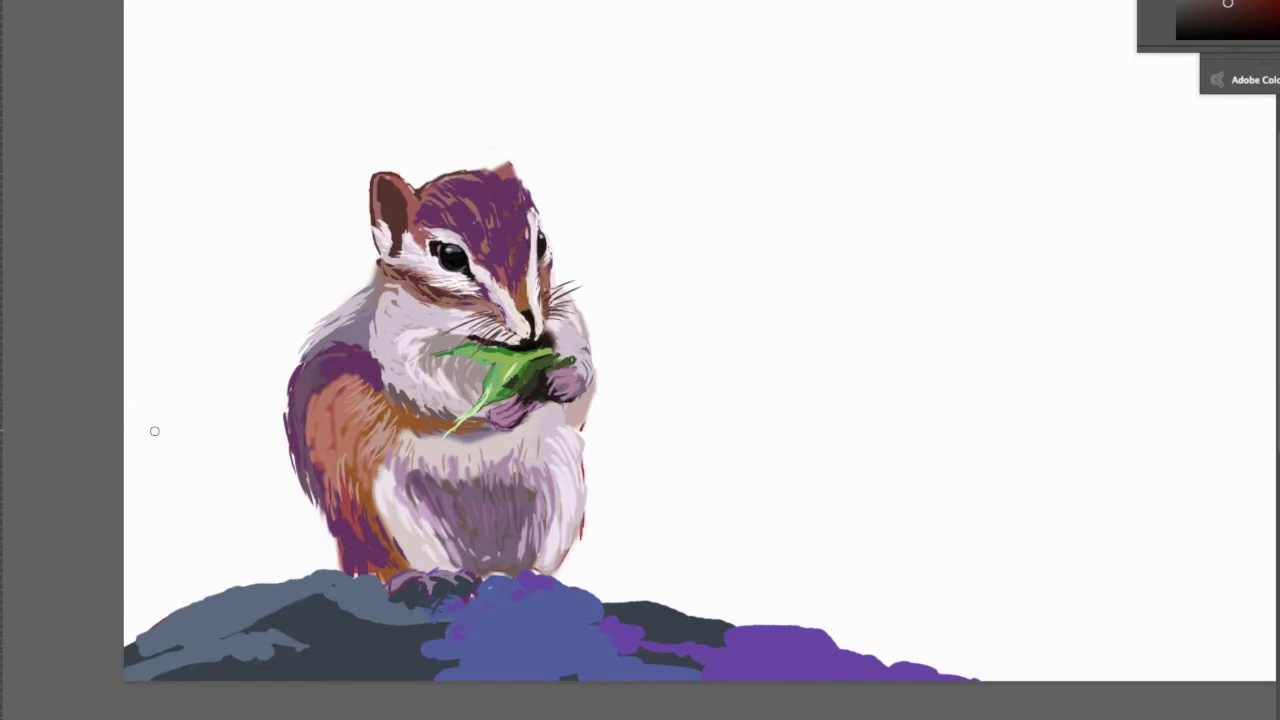
{"action": "key", "text": "ctrl+plus"}
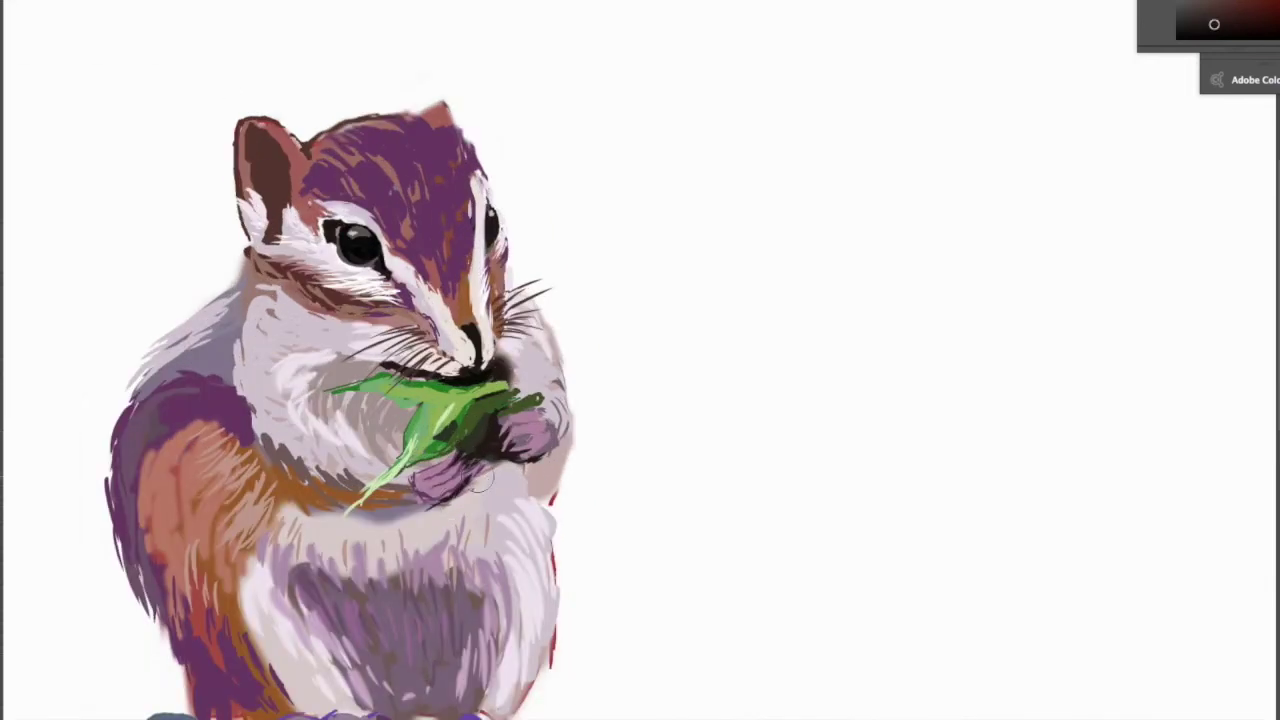
{"action": "mouse_move", "coordinate": [447, 503]}
{"action": "left_mouse_down"}
{"action": "mouse_move", "coordinate": [495, 480]}
{"action": "mouse_move", "coordinate": [525, 502]}
{"action": "mouse_move", "coordinate": [492, 492]}
{"action": "mouse_move", "coordinate": [398, 510]}
{"action": "mouse_move", "coordinate": [335, 545]}
{"action": "mouse_move", "coordinate": [520, 495]}
{"action": "mouse_move", "coordinate": [385, 532]}
{"action": "left_mouse_up"}
{"action": "left_click", "coordinate": [321, 568], "text": "alt"}
{"action": "mouse_move", "coordinate": [280, 545]}
{"action": "left_mouse_down"}
{"action": "mouse_move", "coordinate": [366, 609]}
{"action": "mouse_move", "coordinate": [415, 560]}
{"action": "mouse_move", "coordinate": [300, 565]}
{"action": "mouse_move", "coordinate": [470, 600]}
{"action": "mouse_move", "coordinate": [401, 594]}
{"action": "mouse_move", "coordinate": [415, 640]}
{"action": "left_mouse_up"}
{"action": "key", "text": "bracketright"}
{"action": "key", "text": "bracketleft"}
{"action": "key", "text": "bracketleft"}
{"action": "left_click", "coordinate": [327, 491], "text": "alt"}
{"action": "mouse_move", "coordinate": [300, 520]}
{"action": "left_mouse_down"}
{"action": "mouse_move", "coordinate": [468, 529]}
{"action": "mouse_move", "coordinate": [482, 490]}
{"action": "left_mouse_up"}
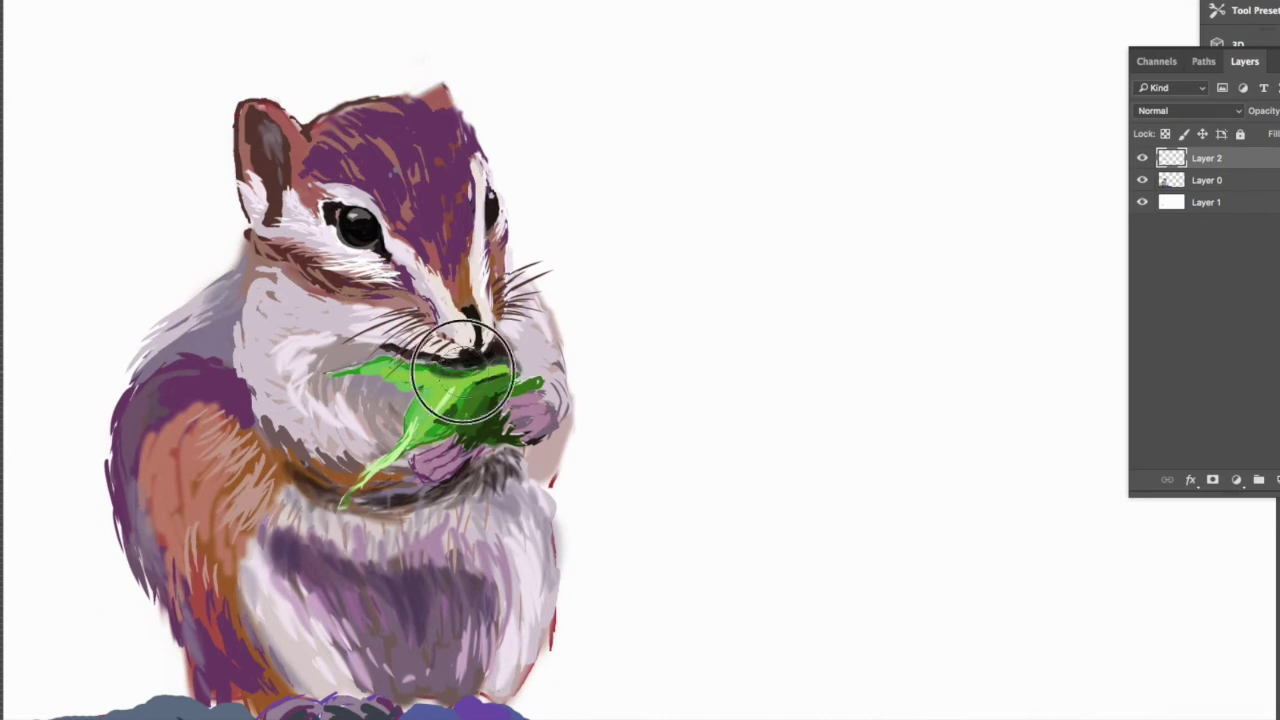
Deepen the green shading of the leaf and darken the purple paws that hold it with a smaller brush
{"action": "key", "text": "bracketleft"}
{"action": "key", "text": "bracketleft"}
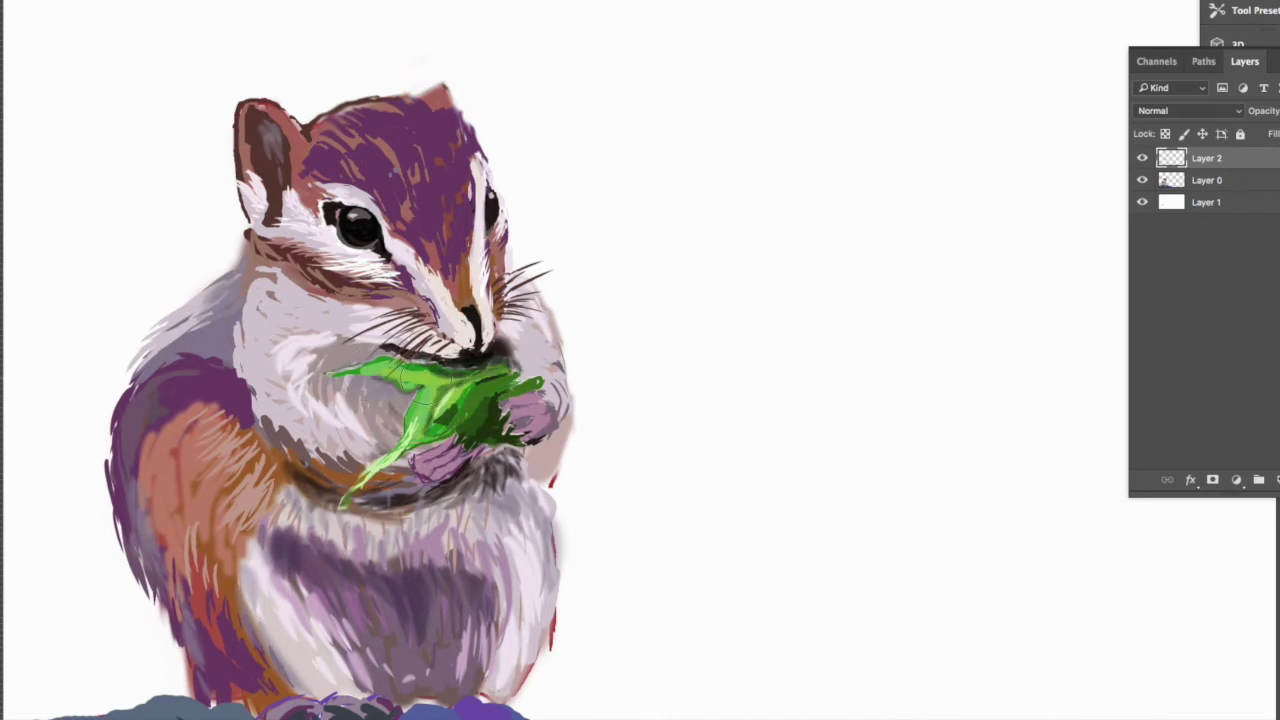
{"action": "key", "text": "ctrl+plus"}
{"action": "key", "text": "F7"}
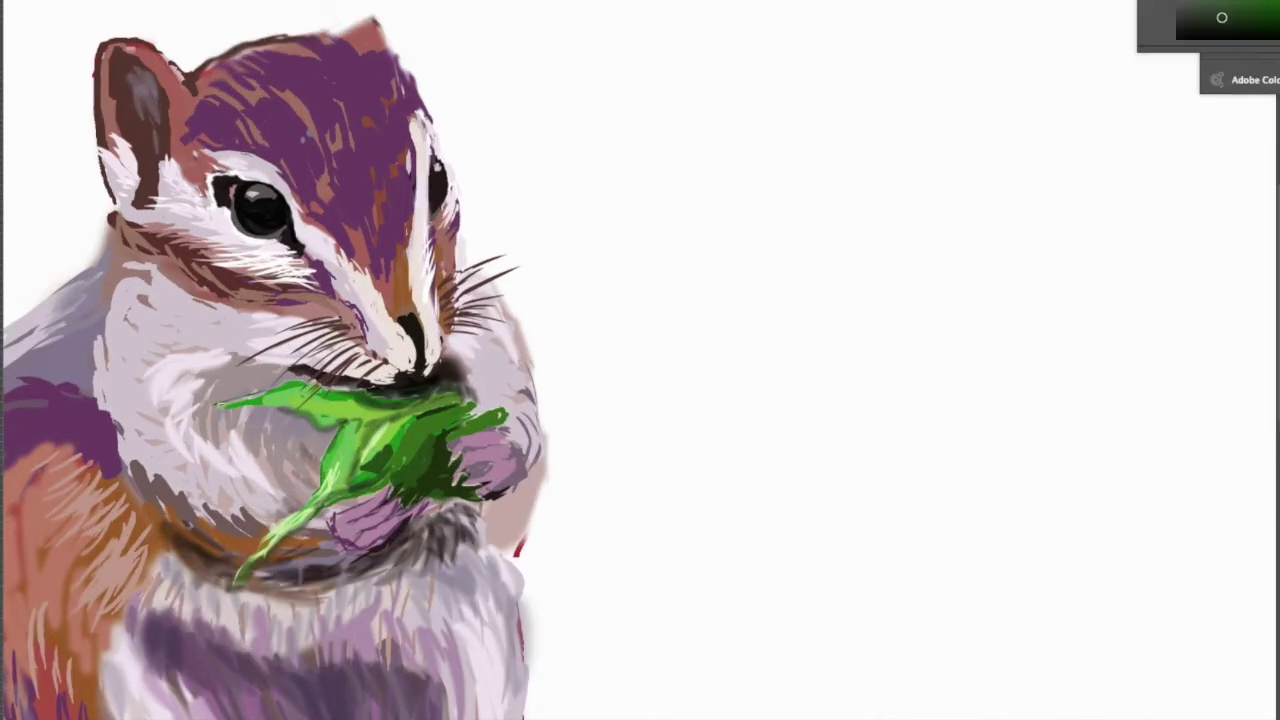
{"action": "mouse_move", "coordinate": [465, 450]}
{"action": "left_mouse_down"}
{"action": "mouse_move", "coordinate": [457, 466]}
{"action": "mouse_move", "coordinate": [486, 471]}
{"action": "mouse_move", "coordinate": [493, 495]}
{"action": "mouse_move", "coordinate": [483, 490]}
{"action": "mouse_move", "coordinate": [498, 478]}
{"action": "mouse_move", "coordinate": [487, 490]}
{"action": "left_mouse_up"}
{"action": "mouse_move", "coordinate": [377, 523]}
{"action": "left_mouse_down"}
{"action": "mouse_move", "coordinate": [346, 512]}
{"action": "mouse_move", "coordinate": [352, 532]}
{"action": "mouse_move", "coordinate": [505, 450]}
{"action": "mouse_move", "coordinate": [534, 409]}
{"action": "mouse_move", "coordinate": [487, 478]}
{"action": "mouse_move", "coordinate": [481, 508]}
{"action": "mouse_move", "coordinate": [500, 565]}
{"action": "mouse_move", "coordinate": [570, 305]}
{"action": "left_mouse_up"}
{"action": "left_click", "coordinate": [350, 530], "text": "alt"}
{"action": "left_click", "coordinate": [403, 387], "text": "alt"}
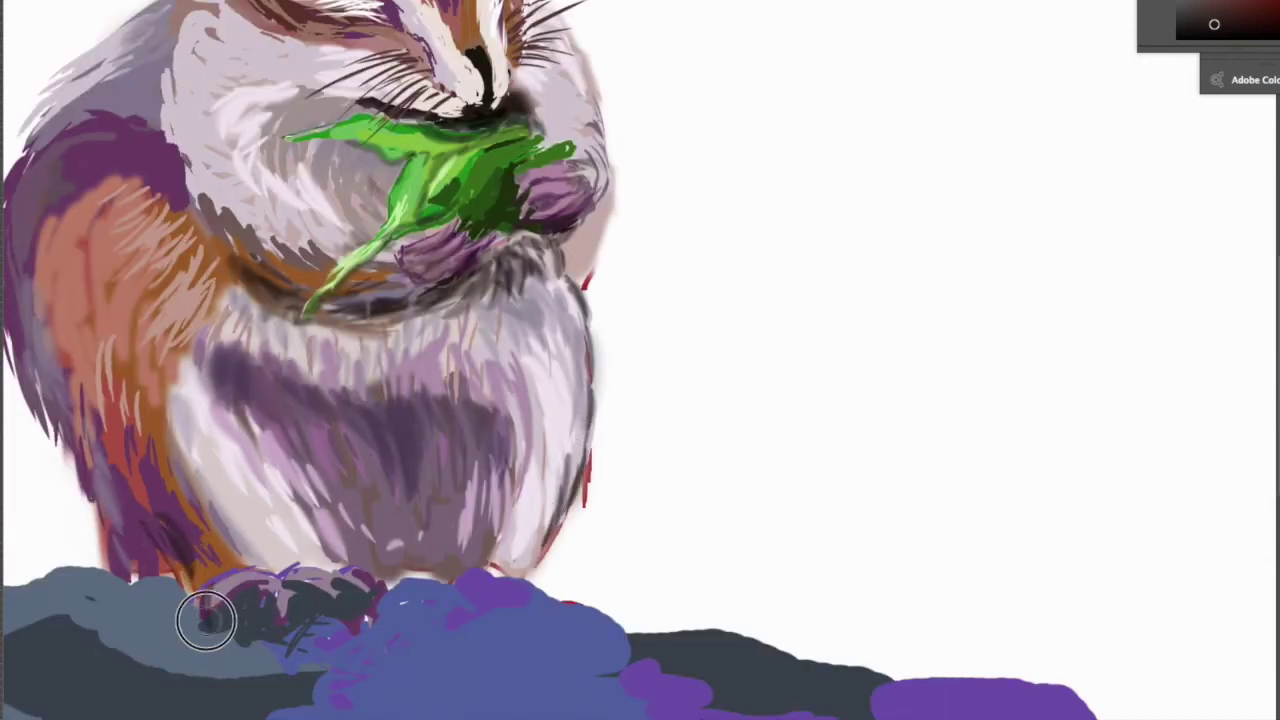
Paint shading and purple toes on the seated chipmunk's feet where they rest on the rock
{"action": "left_click", "coordinate": [560, 393], "text": "alt"}
{"action": "mouse_move", "coordinate": [275, 575]}
{"action": "left_mouse_down"}
{"action": "mouse_move", "coordinate": [288, 605]}
{"action": "mouse_move", "coordinate": [337, 580]}
{"action": "mouse_move", "coordinate": [294, 606]}
{"action": "mouse_move", "coordinate": [246, 594]}
{"action": "mouse_move", "coordinate": [187, 623]}
{"action": "mouse_move", "coordinate": [334, 609]}
{"action": "mouse_move", "coordinate": [383, 646]}
{"action": "mouse_move", "coordinate": [299, 691]}
{"action": "left_mouse_up"}
{"action": "left_click", "coordinate": [337, 580], "text": "alt"}
{"action": "left_click_drag", "start_coordinate": [230, 592], "coordinate": [271, 586]}
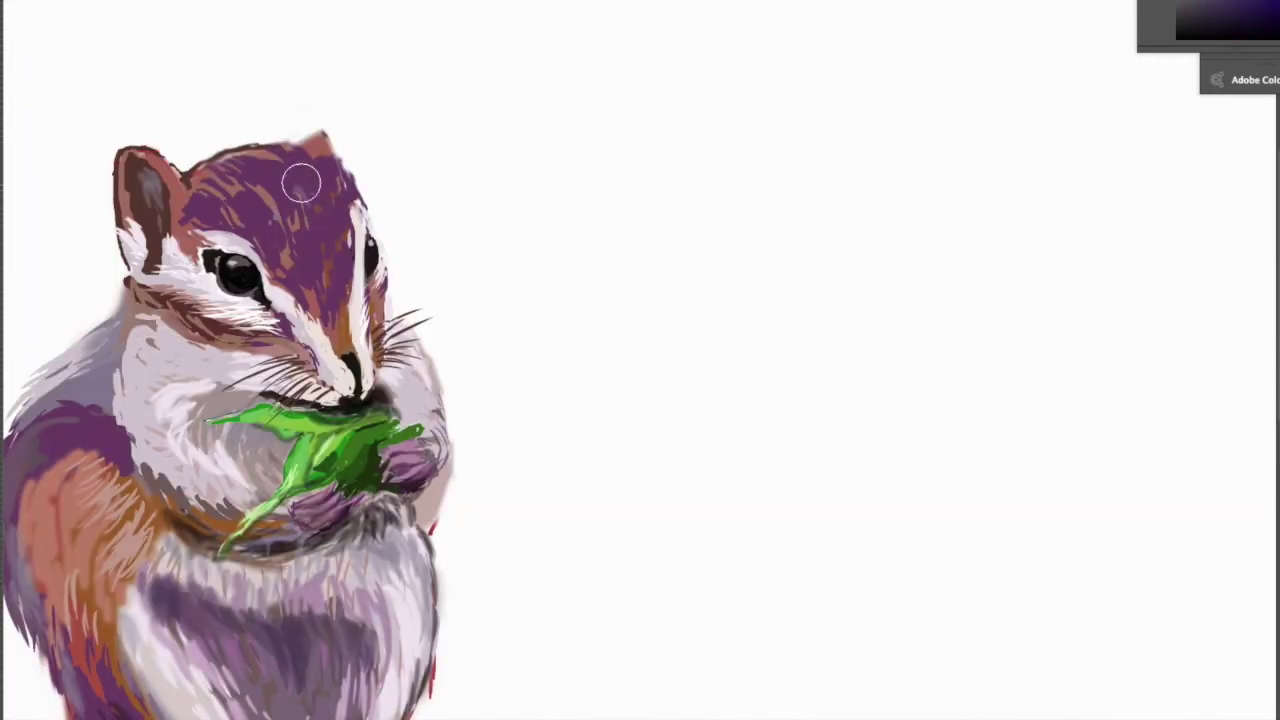
Paint bluish-purple and brown fur strokes over the crown of the head and shade the inner ear
{"action": "mouse_move", "coordinate": [245, 185]}
{"action": "left_mouse_down"}
{"action": "mouse_move", "coordinate": [225, 205]}
{"action": "mouse_move", "coordinate": [329, 206]}
{"action": "mouse_move", "coordinate": [300, 265]}
{"action": "mouse_move", "coordinate": [337, 312]}
{"action": "mouse_move", "coordinate": [329, 137]}
{"action": "mouse_move", "coordinate": [323, 195]}
{"action": "left_mouse_up"}
{"action": "left_click", "coordinate": [172, 178], "text": "alt"}
{"action": "mouse_move", "coordinate": [183, 191]}
{"action": "left_mouse_down"}
{"action": "mouse_move", "coordinate": [134, 171]}
{"action": "mouse_move", "coordinate": [147, 181]}
{"action": "left_mouse_up"}
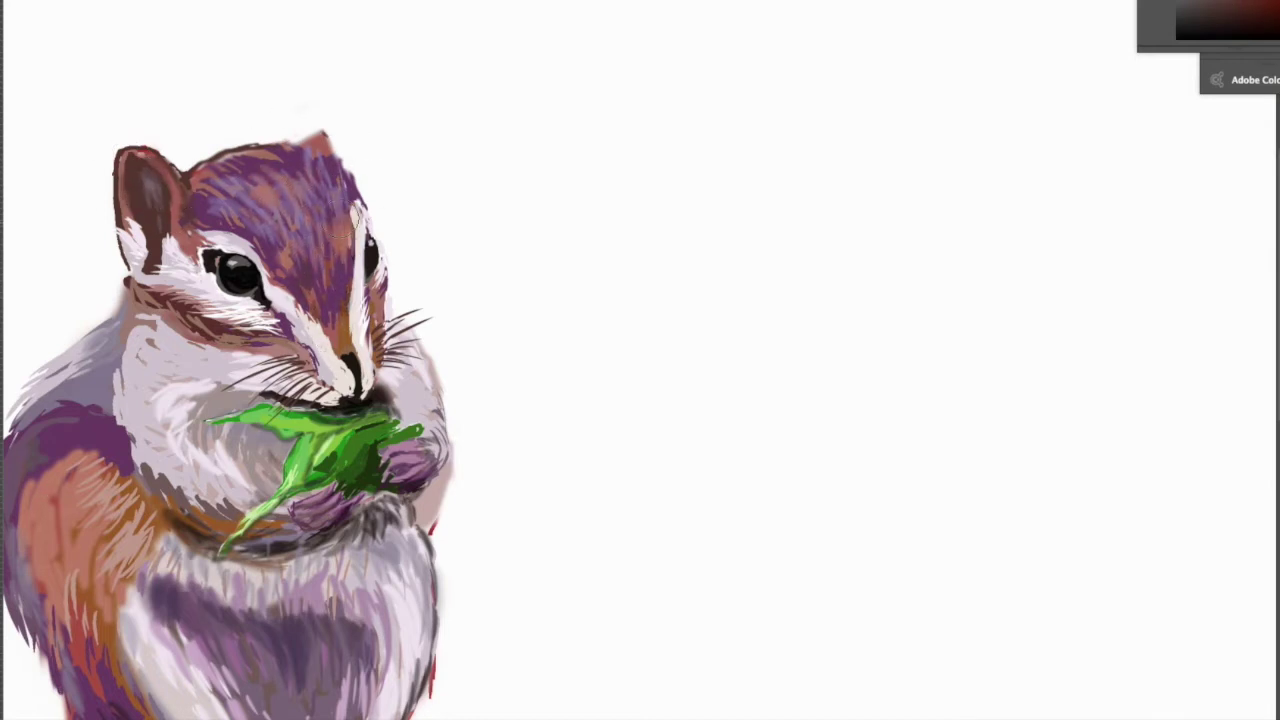
Soften the seated chipmunk's orange flank and the outer edge of its back with blended fur strokes
{"action": "left_click", "coordinate": [352, 346], "text": "alt"}
{"action": "key", "text": "ctrl+minus"}
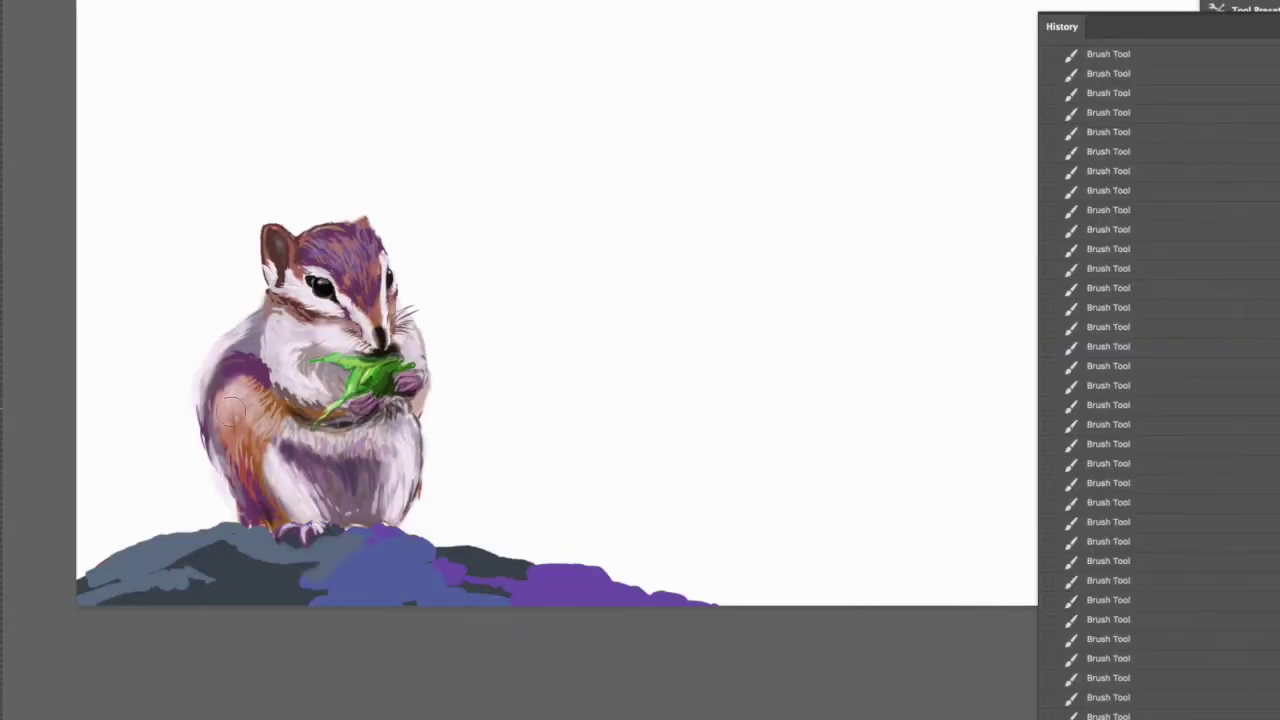
{"action": "mouse_move", "coordinate": [230, 410]}
{"action": "left_mouse_down"}
{"action": "mouse_move", "coordinate": [229, 423]}
{"action": "mouse_move", "coordinate": [209, 420]}
{"action": "mouse_move", "coordinate": [251, 514]}
{"action": "mouse_move", "coordinate": [238, 478]}
{"action": "mouse_move", "coordinate": [223, 500]}
{"action": "mouse_move", "coordinate": [212, 437]}
{"action": "left_mouse_up"}
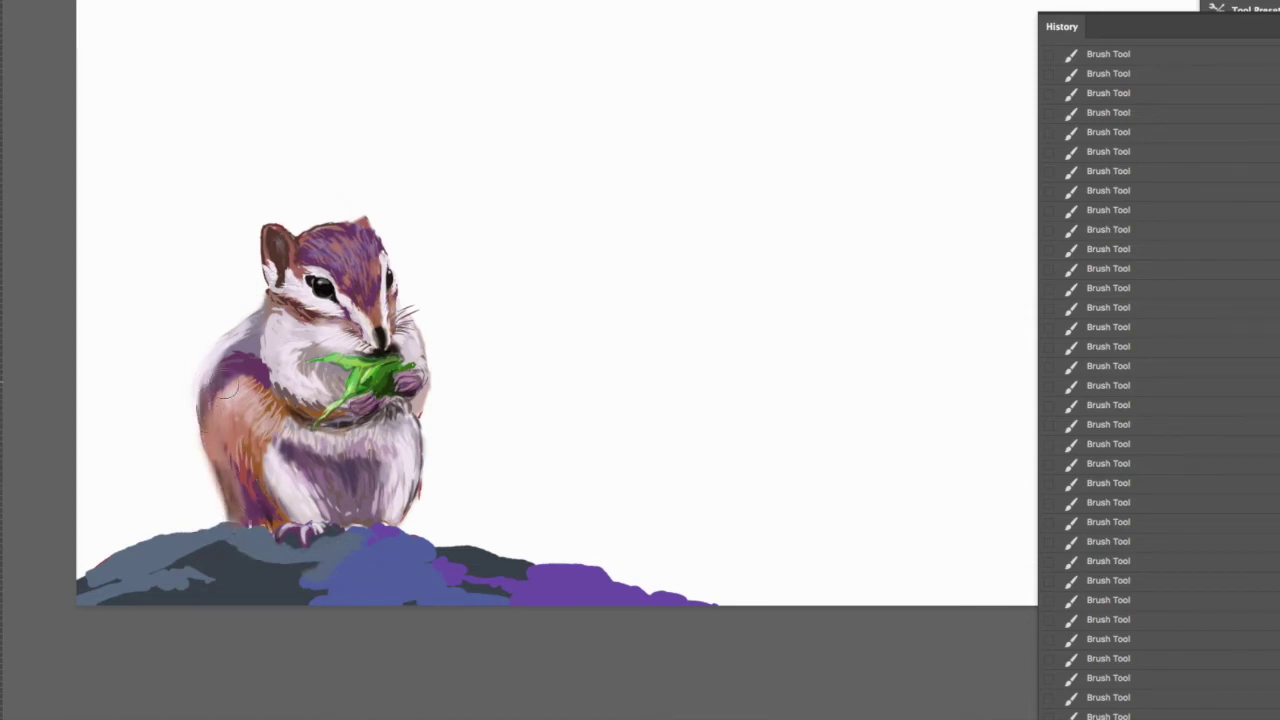
{"action": "mouse_move", "coordinate": [243, 313]}
{"action": "left_mouse_down"}
{"action": "mouse_move", "coordinate": [204, 365]}
{"action": "mouse_move", "coordinate": [199, 410]}
{"action": "left_mouse_up"}
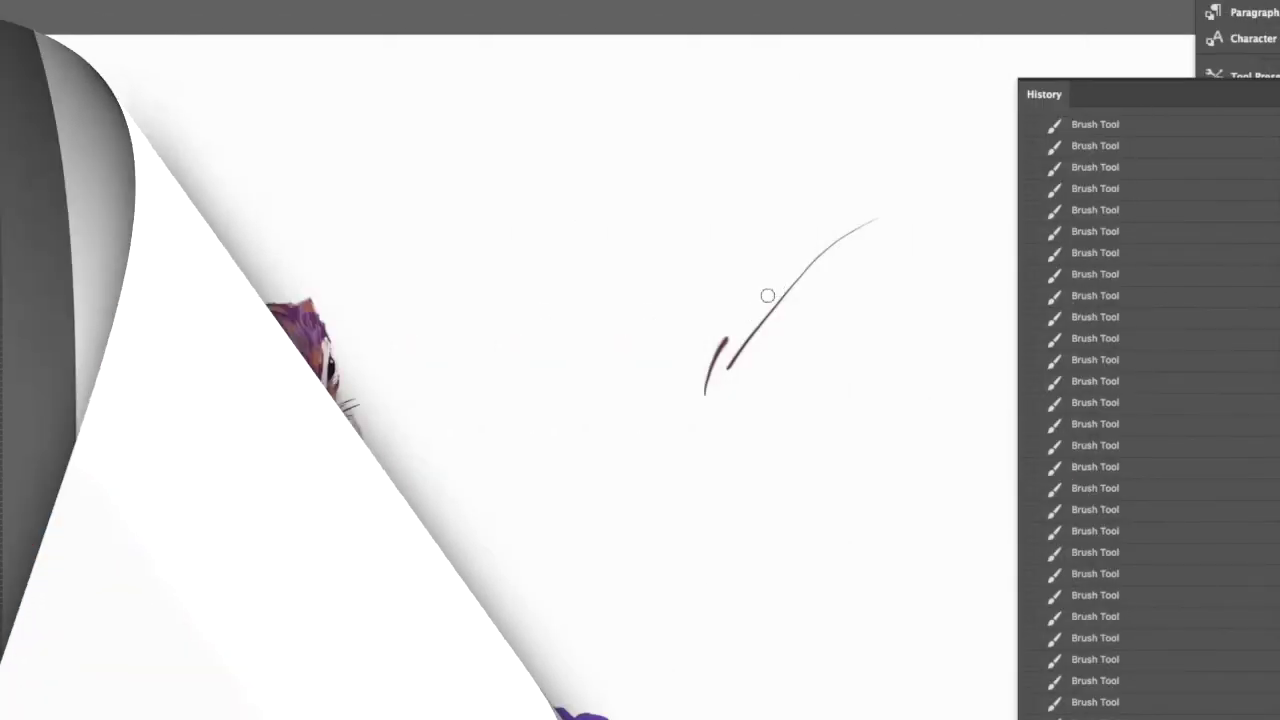
Sketch the outline of a second chipmunk in the empty canvas area, covering head, back, belly and raised tail
{"action": "mouse_move", "coordinate": [766, 294]}
{"action": "left_mouse_down"}
{"action": "mouse_move", "coordinate": [702, 349]}
{"action": "mouse_move", "coordinate": [773, 389]}
{"action": "left_mouse_up"}
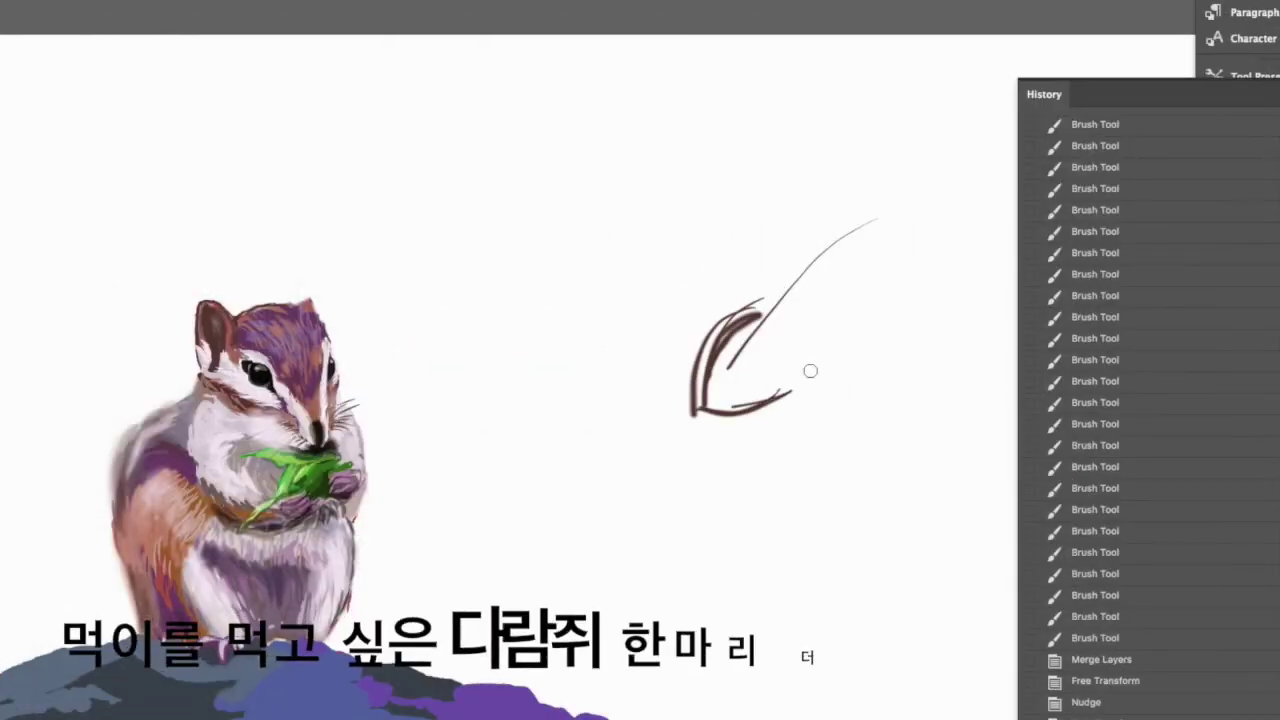
{"action": "mouse_move", "coordinate": [768, 302]}
{"action": "left_mouse_down"}
{"action": "mouse_move", "coordinate": [801, 283]}
{"action": "mouse_move", "coordinate": [837, 196]}
{"action": "mouse_move", "coordinate": [976, 184]}
{"action": "left_mouse_up"}
{"action": "left_click_drag", "start_coordinate": [982, 196], "coordinate": [975, 260]}
{"action": "left_click_drag", "start_coordinate": [802, 383], "coordinate": [942, 336]}
{"action": "mouse_move", "coordinate": [985, 205]}
{"action": "left_mouse_down"}
{"action": "mouse_move", "coordinate": [994, 257]}
{"action": "mouse_move", "coordinate": [968, 325]}
{"action": "left_mouse_up"}
{"action": "mouse_move", "coordinate": [862, 190]}
{"action": "left_mouse_down"}
{"action": "mouse_move", "coordinate": [988, 195]}
{"action": "mouse_move", "coordinate": [1100, 150]}
{"action": "left_mouse_up"}
{"action": "mouse_move", "coordinate": [1000, 200]}
{"action": "left_mouse_down"}
{"action": "mouse_move", "coordinate": [1180, 155]}
{"action": "mouse_move", "coordinate": [1160, 205]}
{"action": "left_mouse_up"}
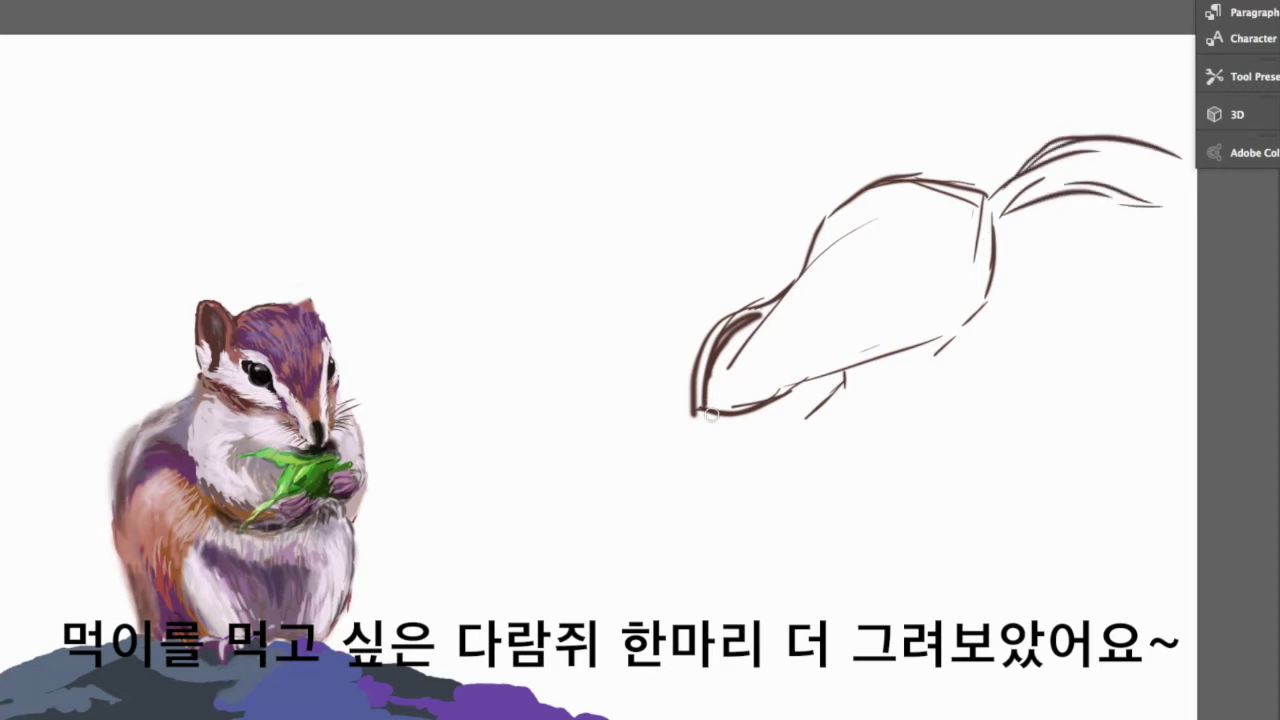
Sketch the second chipmunk's face lines, ears, back stripes, legs and paws in dark brown
{"action": "left_click_drag", "start_coordinate": [720, 410], "coordinate": [758, 340]}
{"action": "left_click_drag", "start_coordinate": [750, 385], "coordinate": [797, 337]}
{"action": "left_click_drag", "start_coordinate": [720, 324], "coordinate": [726, 288]}
{"action": "mouse_move", "coordinate": [790, 322]}
{"action": "left_mouse_down"}
{"action": "mouse_move", "coordinate": [807, 365]}
{"action": "mouse_move", "coordinate": [791, 398]}
{"action": "mouse_move", "coordinate": [705, 401]}
{"action": "mouse_move", "coordinate": [700, 421]}
{"action": "mouse_move", "coordinate": [775, 292]}
{"action": "mouse_move", "coordinate": [763, 317]}
{"action": "mouse_move", "coordinate": [818, 283]}
{"action": "mouse_move", "coordinate": [890, 184]}
{"action": "left_mouse_up"}
{"action": "mouse_move", "coordinate": [826, 305]}
{"action": "left_mouse_down"}
{"action": "mouse_move", "coordinate": [965, 182]}
{"action": "mouse_move", "coordinate": [916, 228]}
{"action": "mouse_move", "coordinate": [978, 188]}
{"action": "mouse_move", "coordinate": [882, 300]}
{"action": "left_mouse_up"}
{"action": "mouse_move", "coordinate": [982, 196]}
{"action": "left_mouse_down"}
{"action": "mouse_move", "coordinate": [884, 308]}
{"action": "mouse_move", "coordinate": [852, 410]}
{"action": "left_mouse_up"}
{"action": "left_click_drag", "start_coordinate": [912, 352], "coordinate": [958, 336]}
{"action": "mouse_move", "coordinate": [1012, 216]}
{"action": "left_mouse_down"}
{"action": "mouse_move", "coordinate": [992, 328]}
{"action": "mouse_move", "coordinate": [918, 388]}
{"action": "mouse_move", "coordinate": [974, 350]}
{"action": "mouse_move", "coordinate": [980, 374]}
{"action": "left_mouse_up"}
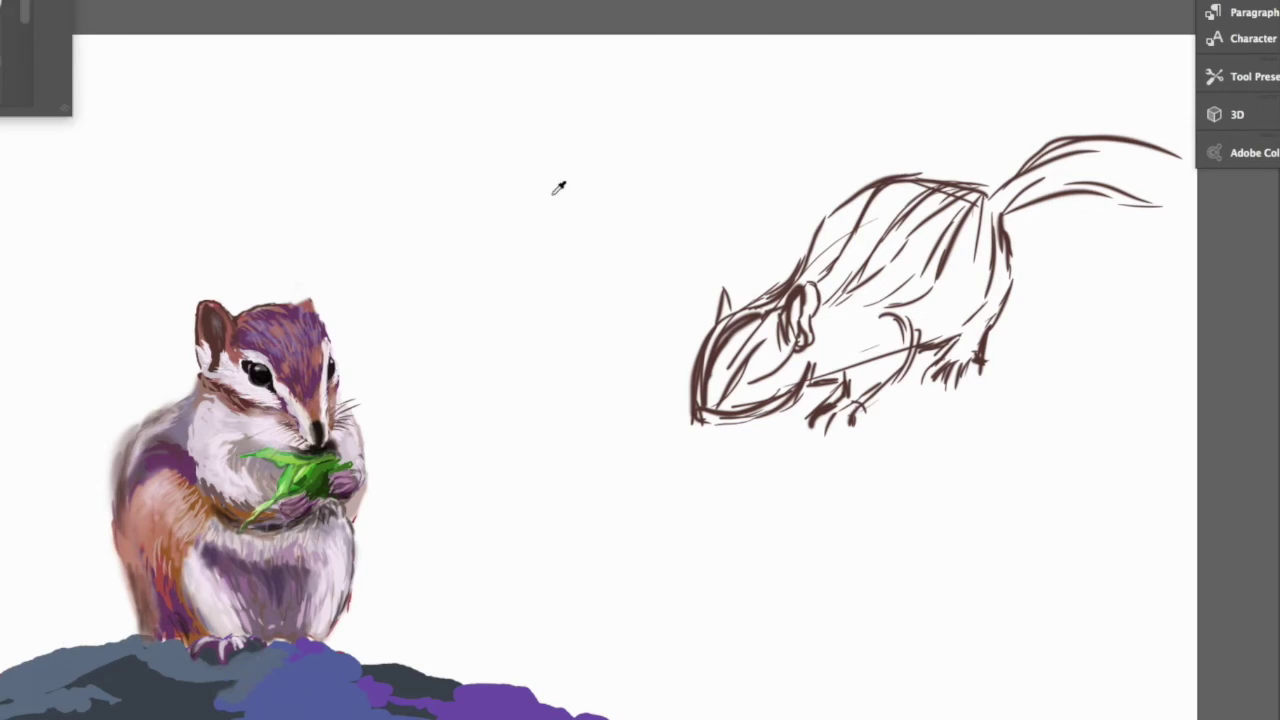
Block in the second chipmunk's base colours, with reddish brown on head, body and tail and pale cream on the face
{"action": "left_click_drag", "start_coordinate": [755, 318], "coordinate": [702, 405]}
{"action": "key", "text": "F6"}
{"action": "mouse_move", "coordinate": [770, 340]}
{"action": "left_mouse_down"}
{"action": "mouse_move", "coordinate": [720, 398]}
{"action": "mouse_move", "coordinate": [772, 360]}
{"action": "mouse_move", "coordinate": [727, 410]}
{"action": "mouse_move", "coordinate": [865, 355]}
{"action": "left_mouse_up"}
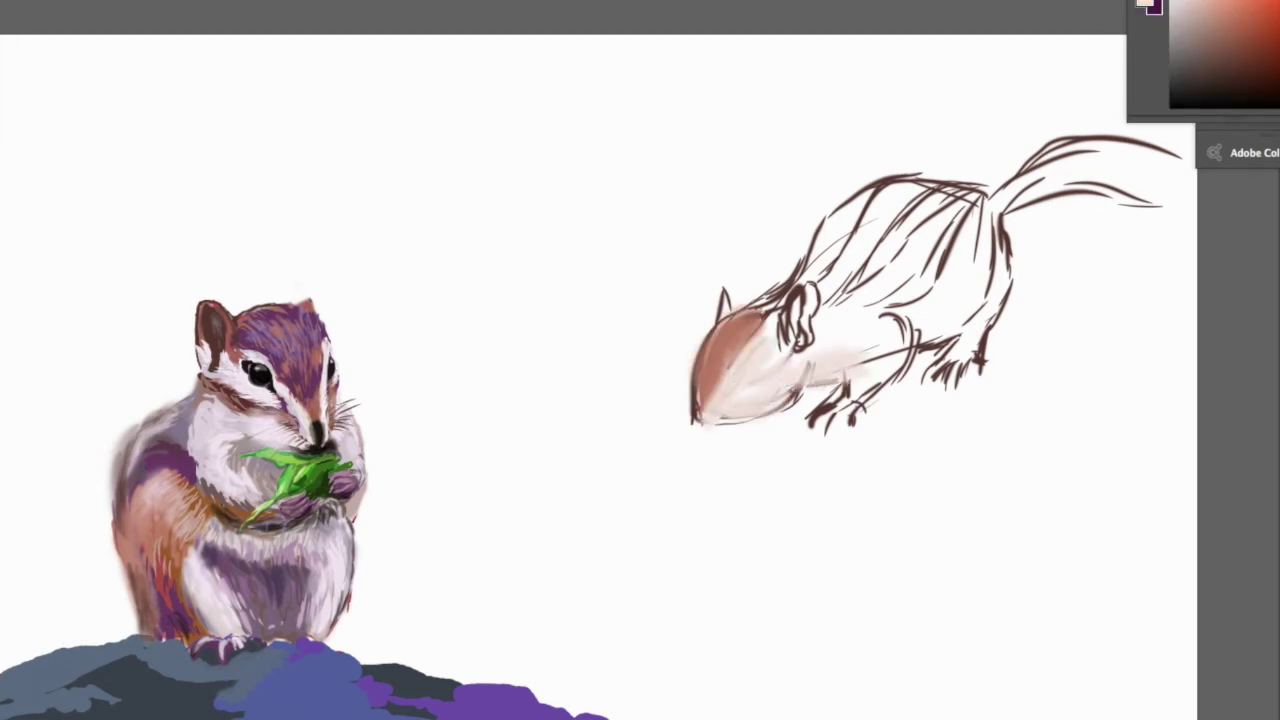
{"action": "mouse_move", "coordinate": [710, 418]}
{"action": "left_mouse_down"}
{"action": "mouse_move", "coordinate": [800, 368]}
{"action": "mouse_move", "coordinate": [810, 290]}
{"action": "mouse_move", "coordinate": [850, 215]}
{"action": "mouse_move", "coordinate": [925, 180]}
{"action": "mouse_move", "coordinate": [900, 245]}
{"action": "mouse_move", "coordinate": [945, 188]}
{"action": "mouse_move", "coordinate": [965, 185]}
{"action": "mouse_move", "coordinate": [965, 240]}
{"action": "mouse_move", "coordinate": [935, 250]}
{"action": "mouse_move", "coordinate": [940, 290]}
{"action": "mouse_move", "coordinate": [915, 310]}
{"action": "mouse_move", "coordinate": [810, 330]}
{"action": "mouse_move", "coordinate": [750, 400]}
{"action": "mouse_move", "coordinate": [940, 330]}
{"action": "mouse_move", "coordinate": [1190, 168]}
{"action": "left_mouse_up"}
Pick a reddish-brown tone and paint the stripes across the second chipmunk's cheek and around its eye area
{"action": "left_click", "coordinate": [1206, 10]}
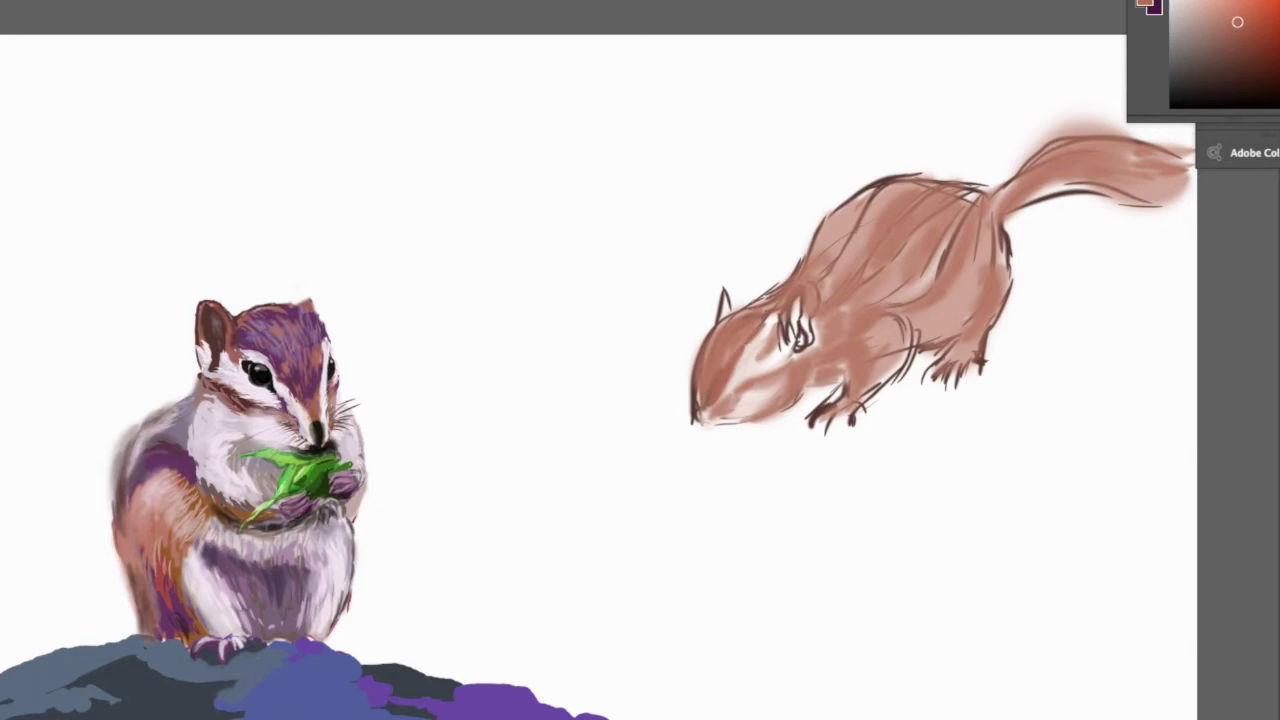
{"action": "left_click_drag", "start_coordinate": [748, 386], "coordinate": [792, 362]}
{"action": "left_click_drag", "start_coordinate": [765, 312], "coordinate": [785, 356]}
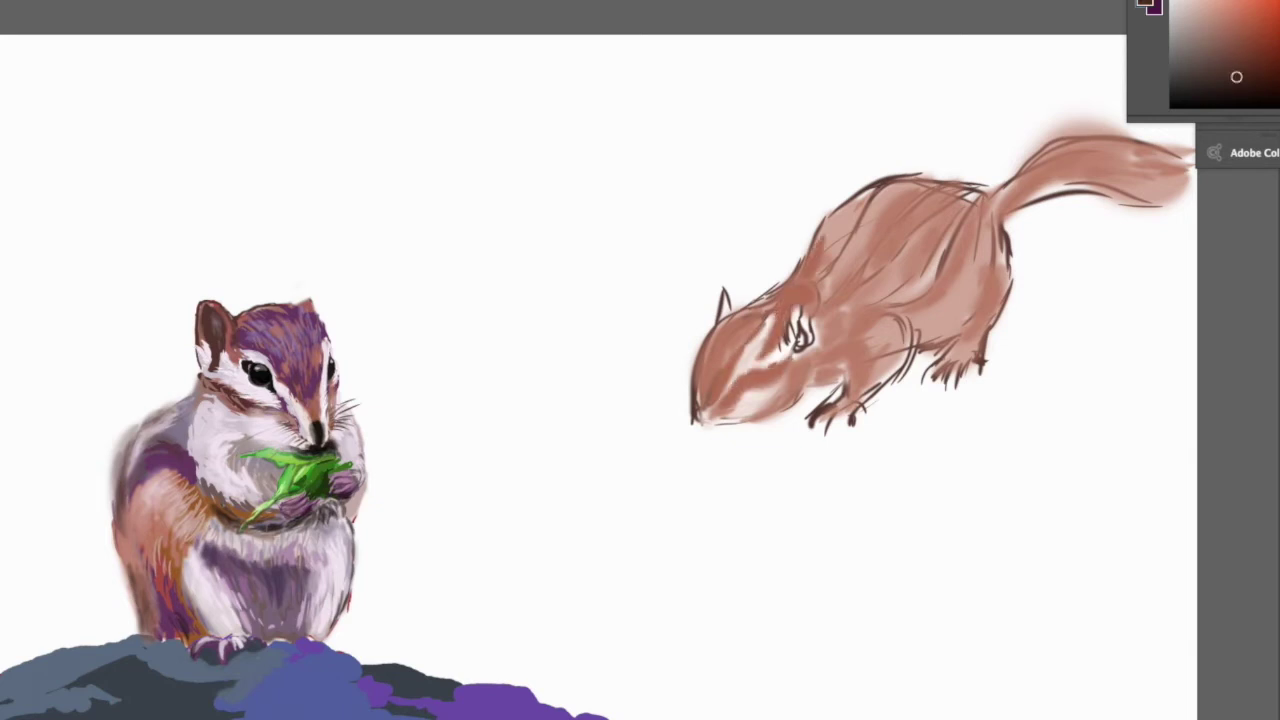
Pick a dark brown and paint three thick stripes along the second chipmunk's back
{"action": "left_click", "coordinate": [1217, 68]}
{"action": "mouse_move", "coordinate": [806, 292]}
{"action": "left_mouse_down"}
{"action": "mouse_move", "coordinate": [838, 236]}
{"action": "mouse_move", "coordinate": [898, 178]}
{"action": "mouse_move", "coordinate": [834, 286]}
{"action": "left_mouse_up"}
{"action": "mouse_move", "coordinate": [960, 182]}
{"action": "left_mouse_down"}
{"action": "mouse_move", "coordinate": [846, 296]}
{"action": "mouse_move", "coordinate": [884, 304]}
{"action": "left_mouse_up"}
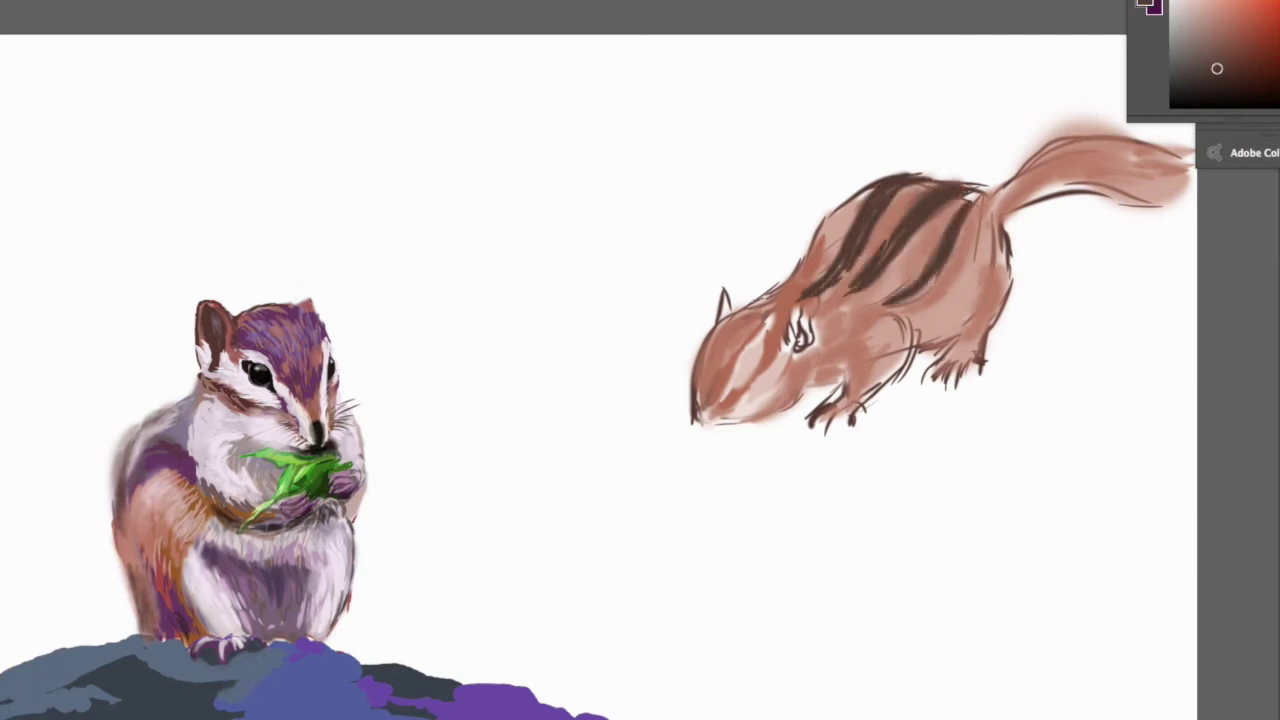
{"action": "left_click_drag", "start_coordinate": [950, 250], "coordinate": [880, 310]}
Paint the second chipmunk's cheek and eye stripes, nose and ears in dark reddish brown
{"action": "left_click_drag", "start_coordinate": [794, 364], "coordinate": [736, 412]}
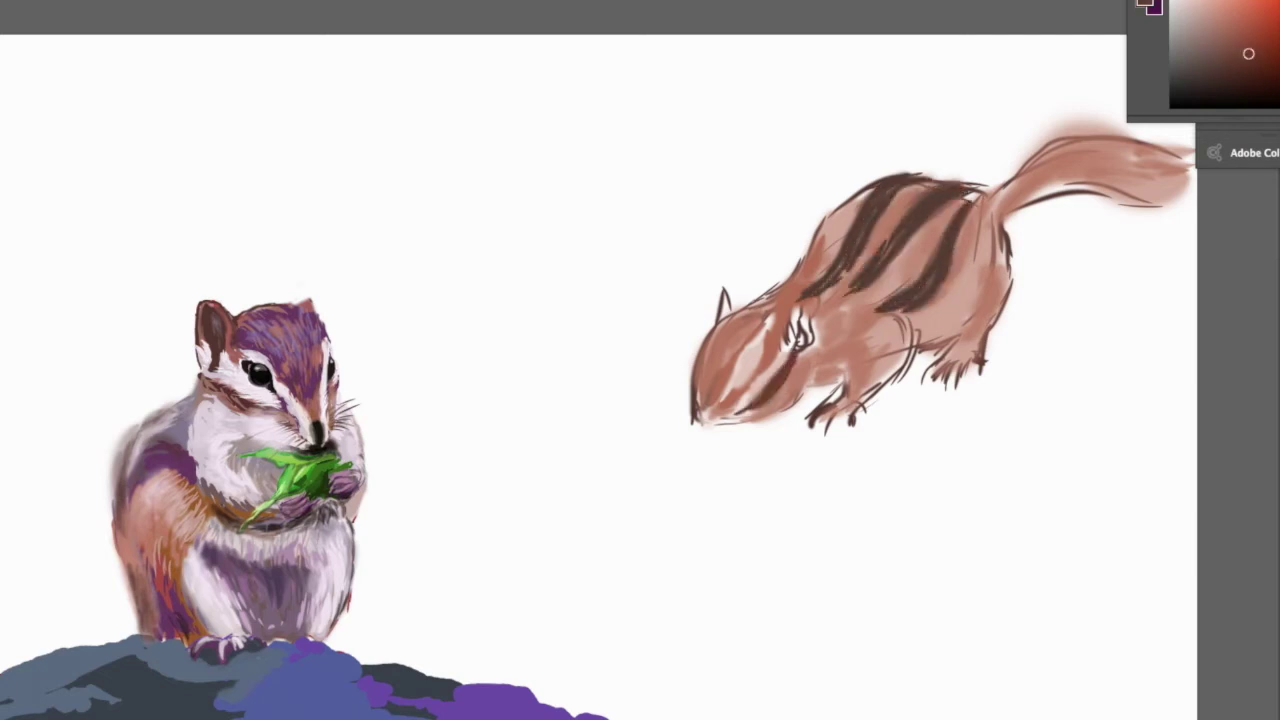
{"action": "key", "text": "ctrl+z"}
{"action": "key", "text": "ctrl+shift+z"}
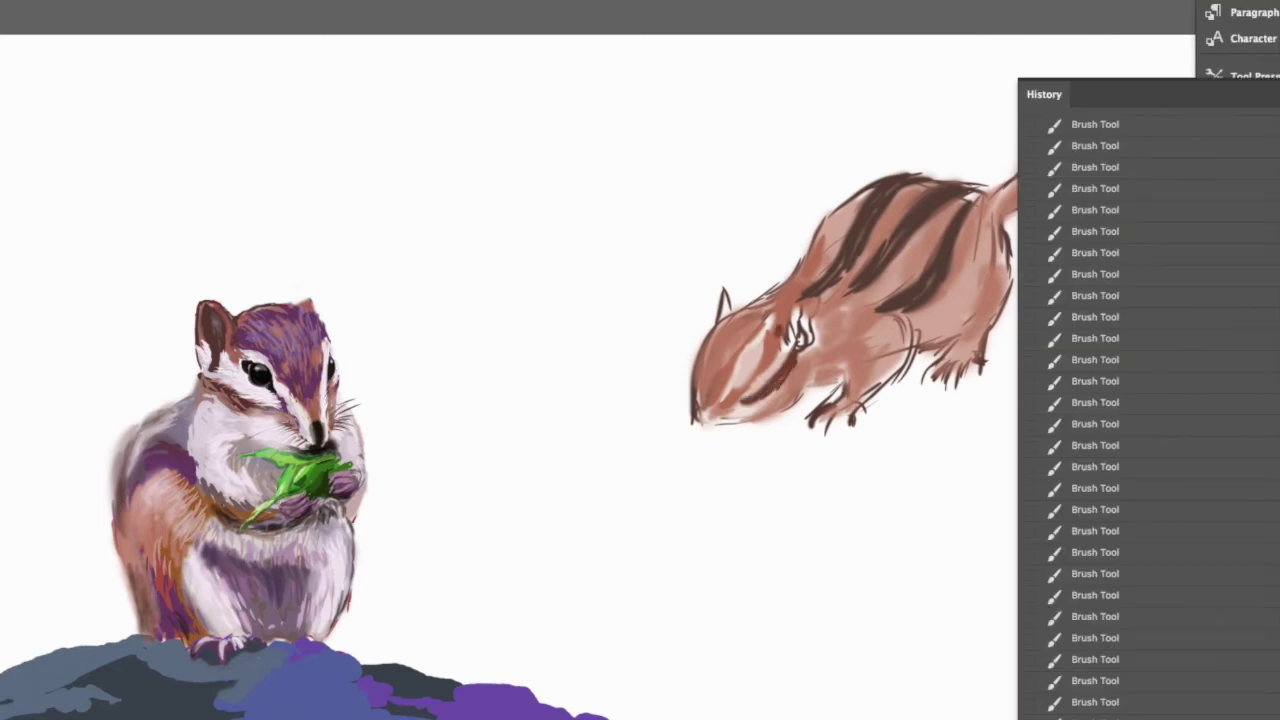
{"action": "left_click_drag", "start_coordinate": [781, 316], "coordinate": [746, 382]}
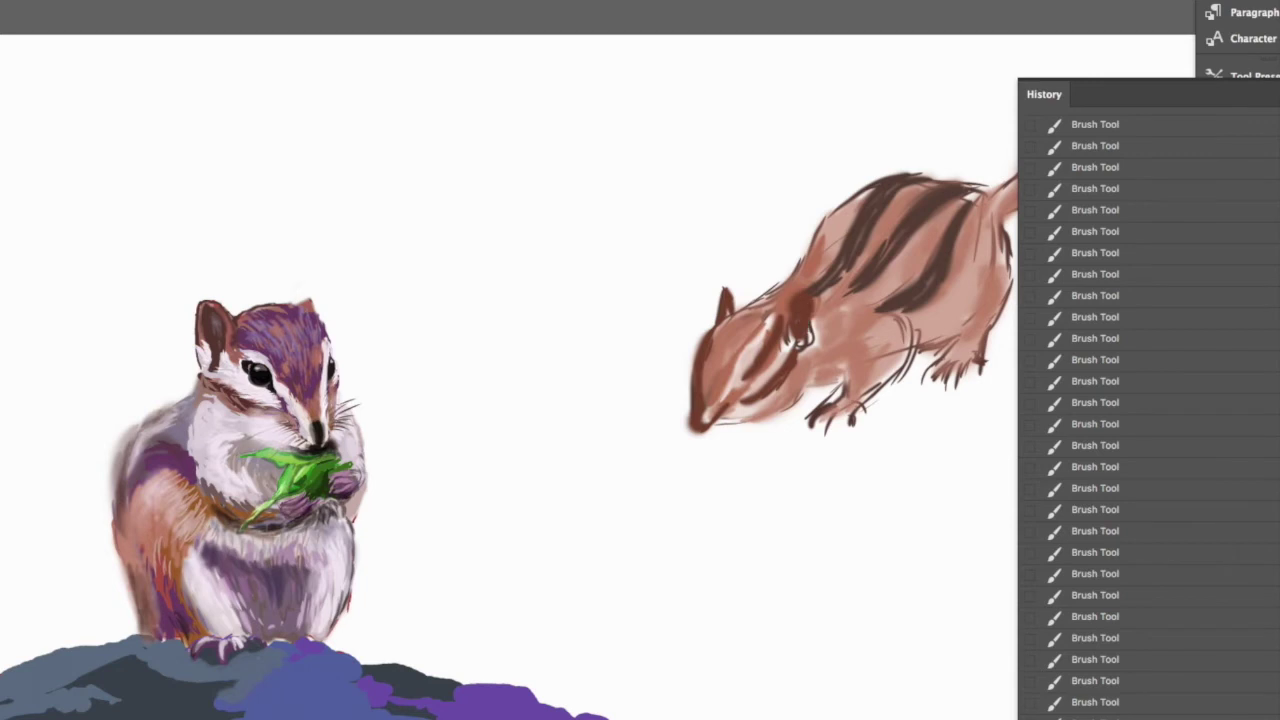
{"action": "left_click_drag", "start_coordinate": [817, 303], "coordinate": [788, 356]}
Define the second chipmunk's black eye and surround it with fine white fur strokes
{"action": "scroll", "coordinate": [742, 350], "scroll_direction": "up", "scroll_amount": 2}
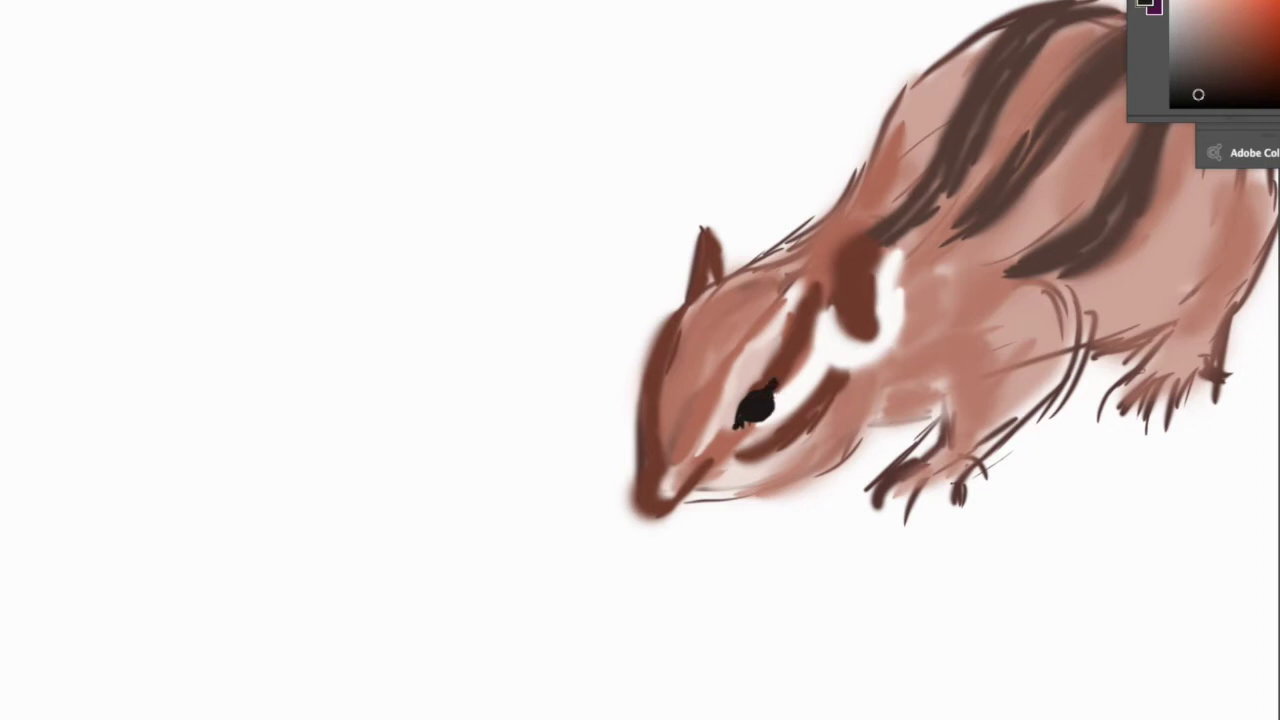
{"action": "scroll", "coordinate": [741, 354], "scroll_direction": "up", "scroll_amount": 1}
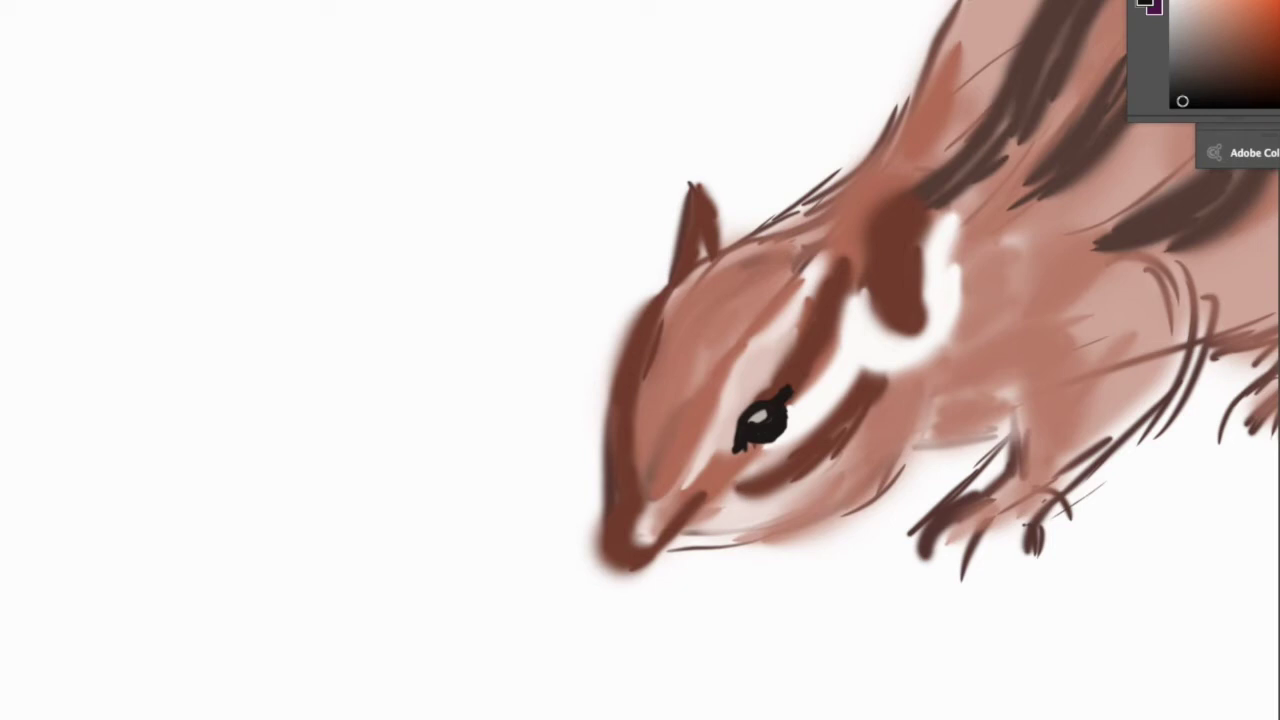
{"action": "left_click_drag", "start_coordinate": [762, 420], "coordinate": [745, 400]}
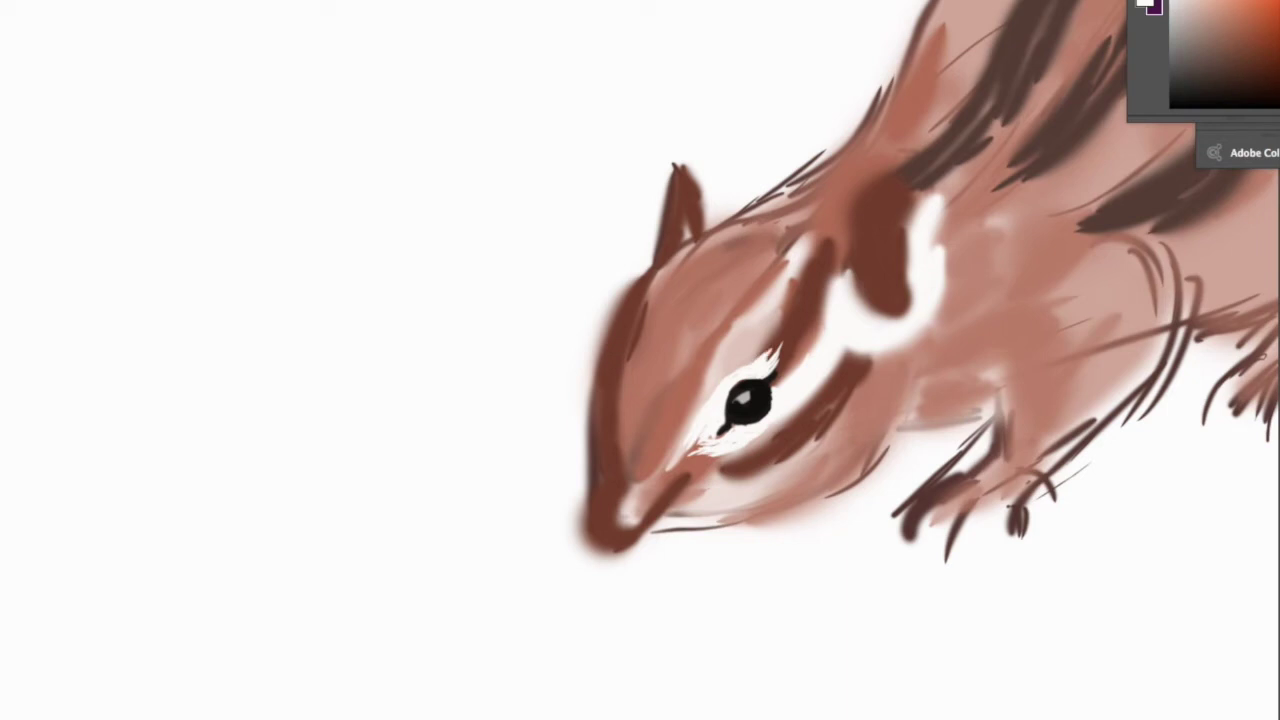
{"action": "left_click_drag", "start_coordinate": [784, 350], "coordinate": [796, 302]}
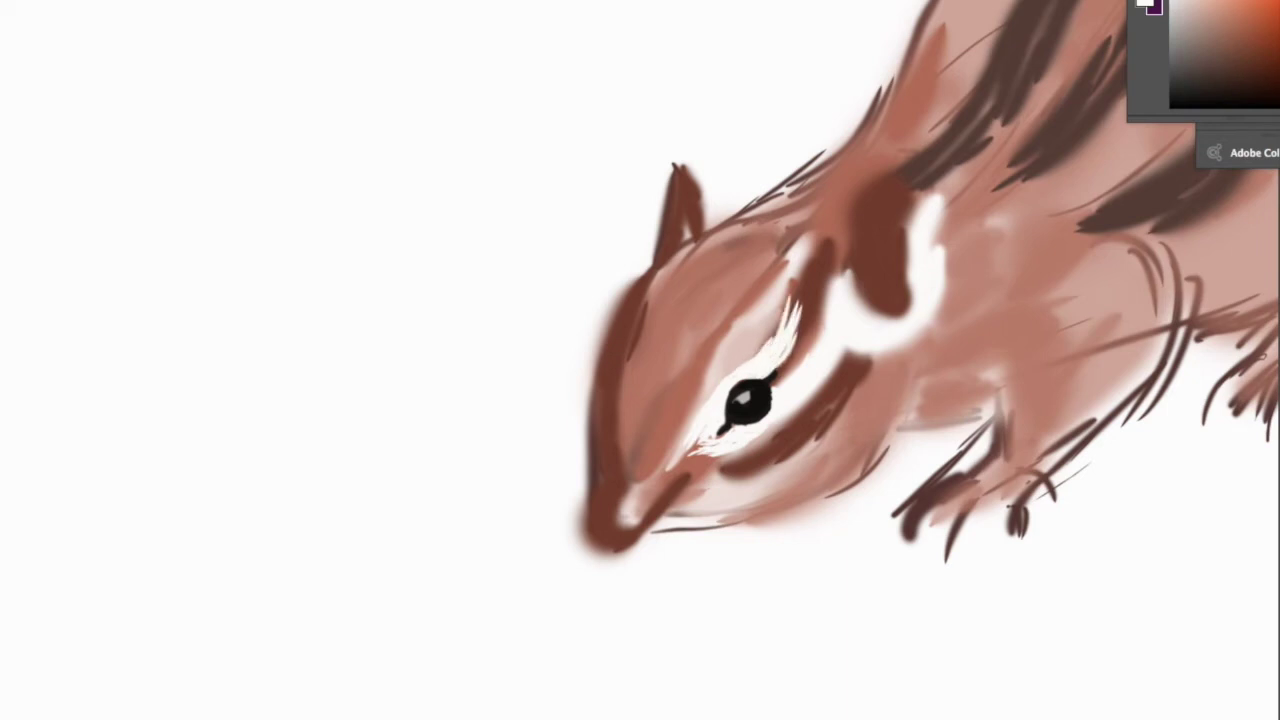
Paint a soft grey reflection on the upper part of the second chipmunk's black eye
{"action": "left_click", "coordinate": [1184, 101]}
{"action": "key", "text": "x"}
{"action": "left_click", "coordinate": [1174, 19]}
{"action": "left_click", "coordinate": [745, 395]}
{"action": "left_click", "coordinate": [748, 385]}
{"action": "key", "text": "x"}
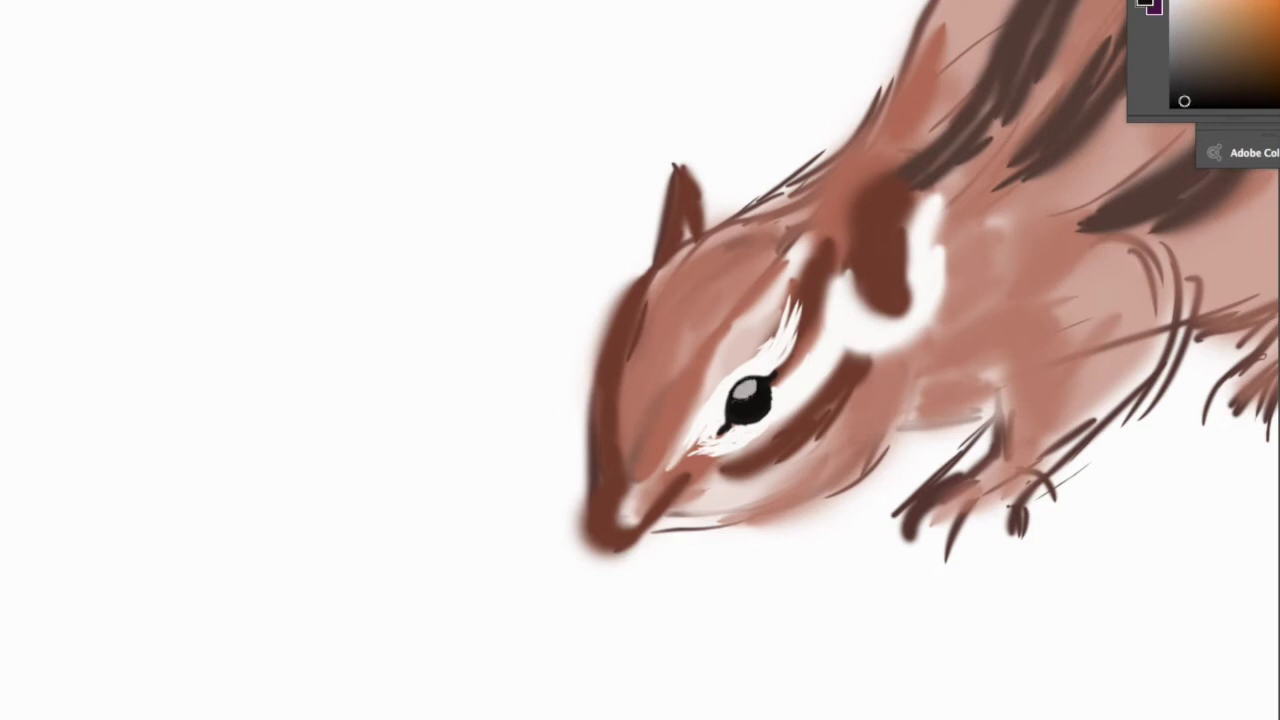
Pick a dark brown and define the second chipmunk's near ear with a dark inner contour around a pinkish centre
{"action": "key", "text": "ctrl+0"}
{"action": "scroll", "coordinate": [750, 375], "scroll_direction": "up", "scroll_amount": 5}
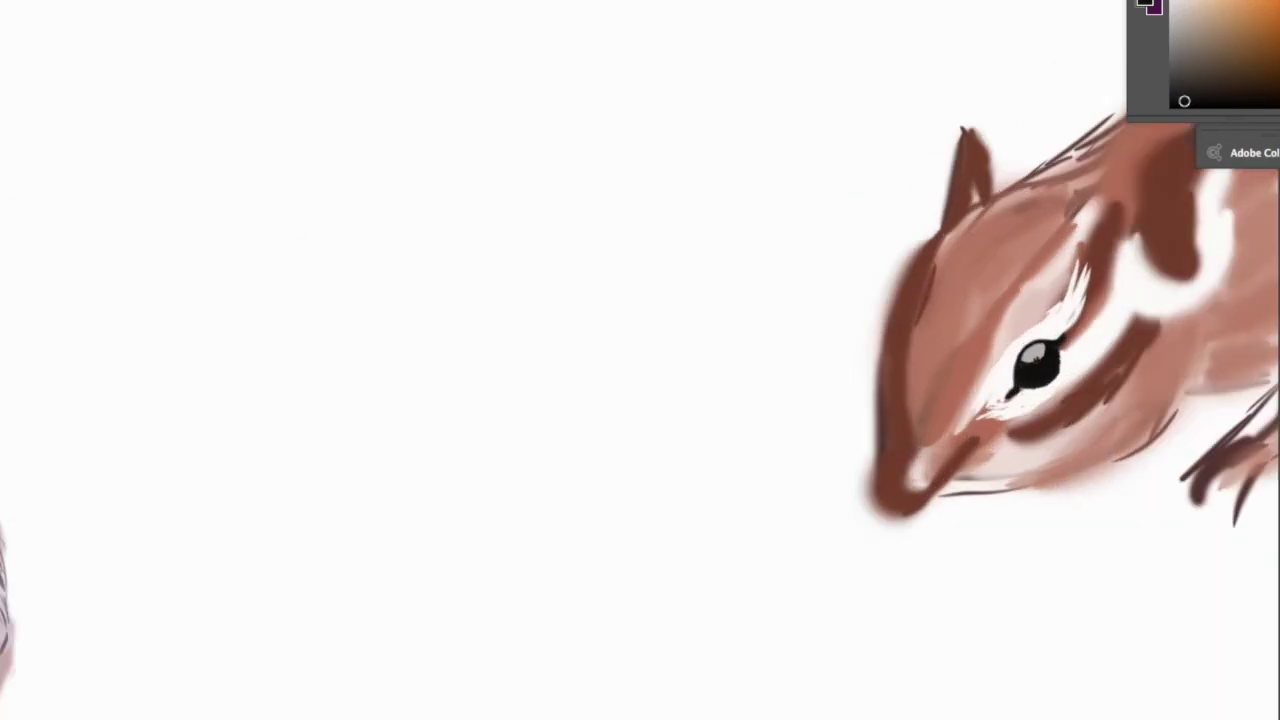
{"action": "scroll", "coordinate": [750, 375], "scroll_direction": "down", "scroll_amount": 4}
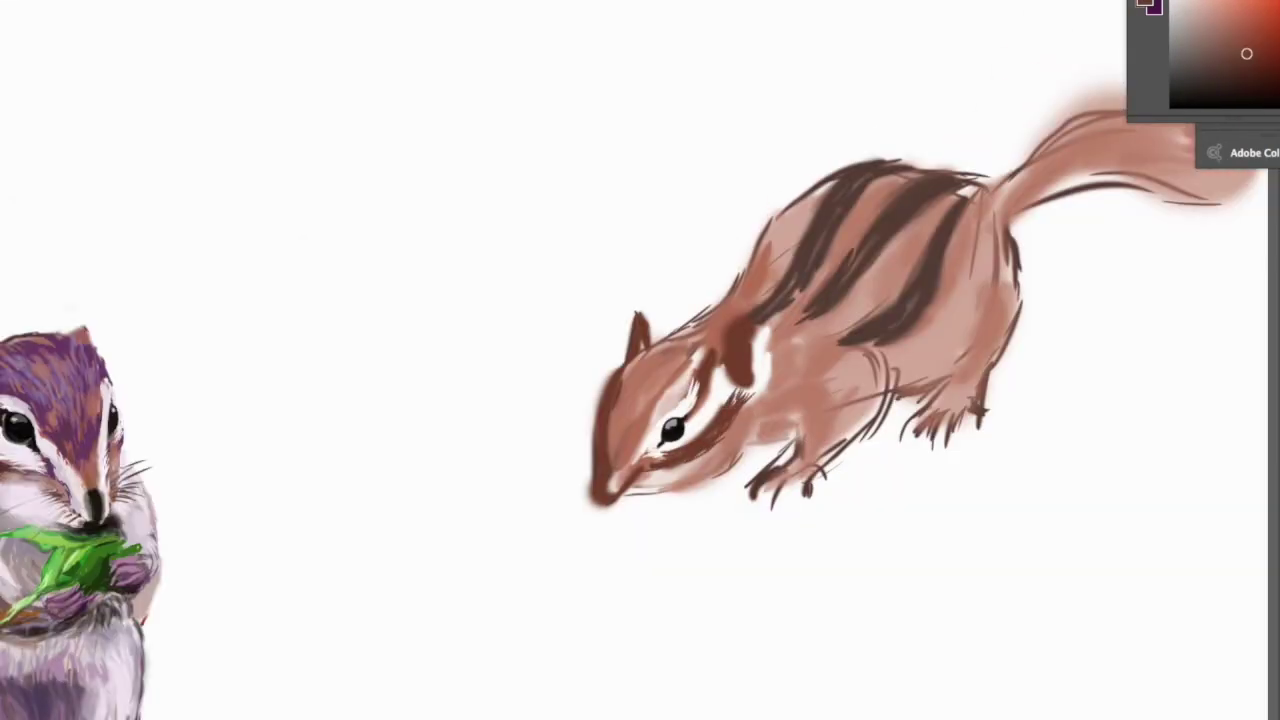
{"action": "left_click", "coordinate": [1215, 67]}
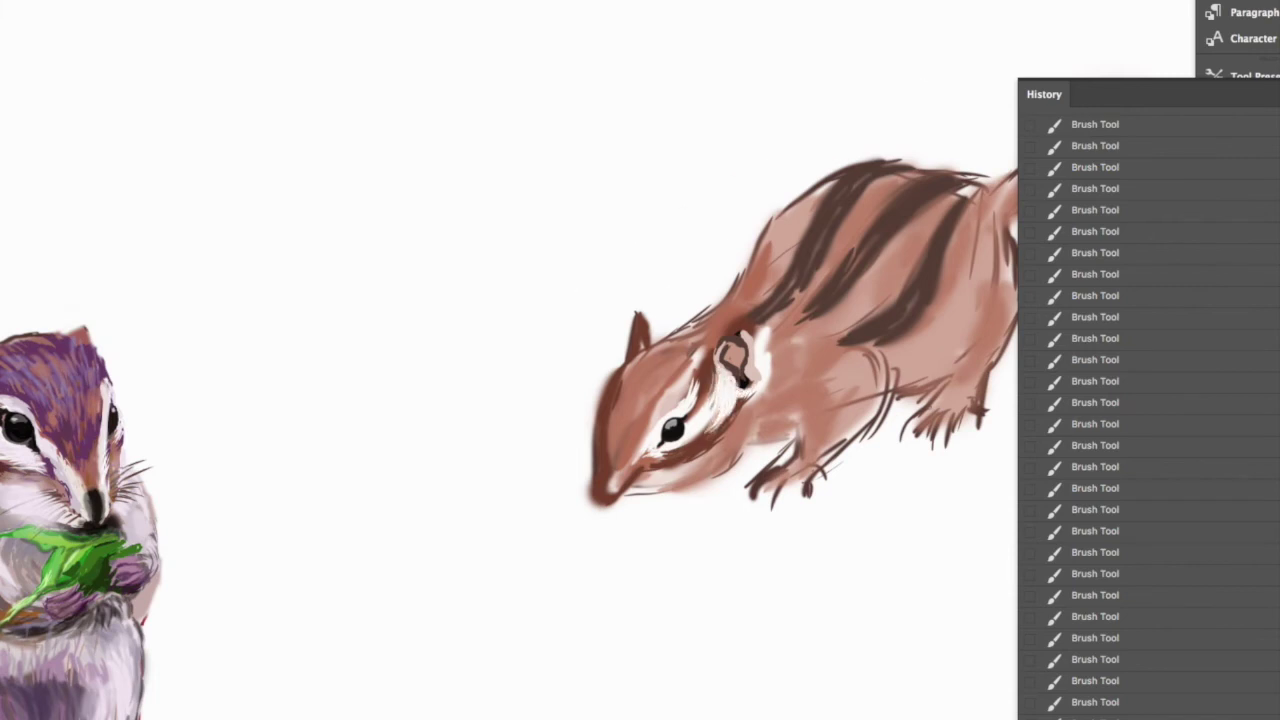
Paint white fur between the second chipmunk's dark back stripes and lighten its flank and lower cheek
{"action": "left_click_drag", "start_coordinate": [800, 340], "coordinate": [950, 200]}
{"action": "mouse_move", "coordinate": [860, 360]}
{"action": "left_mouse_down"}
{"action": "mouse_move", "coordinate": [940, 305]}
{"action": "mouse_move", "coordinate": [985, 210]}
{"action": "left_mouse_up"}
{"action": "mouse_move", "coordinate": [885, 395]}
{"action": "left_mouse_down"}
{"action": "mouse_move", "coordinate": [980, 325]}
{"action": "mouse_move", "coordinate": [840, 435]}
{"action": "mouse_move", "coordinate": [750, 445]}
{"action": "left_mouse_up"}
{"action": "mouse_move", "coordinate": [830, 405]}
{"action": "left_mouse_down"}
{"action": "mouse_move", "coordinate": [700, 480]}
{"action": "mouse_move", "coordinate": [620, 495]}
{"action": "left_mouse_up"}
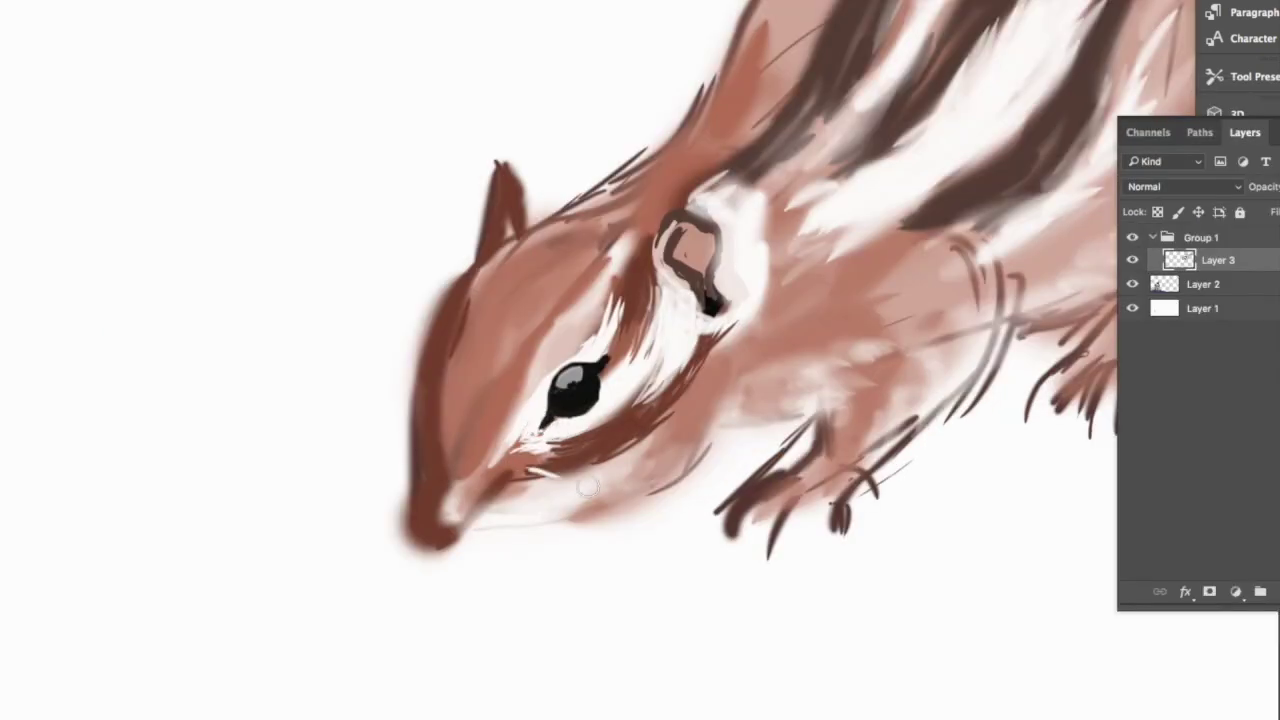
Add fine white and dark brown hairs around the second chipmunk's cheek and muzzle, and darken its nose with black
{"action": "mouse_move", "coordinate": [518, 467]}
{"action": "left_mouse_down"}
{"action": "mouse_move", "coordinate": [643, 478]}
{"action": "mouse_move", "coordinate": [525, 466]}
{"action": "left_mouse_up"}
{"action": "left_click_drag", "start_coordinate": [430, 475], "coordinate": [403, 400]}
{"action": "left_click_drag", "start_coordinate": [432, 442], "coordinate": [414, 424]}
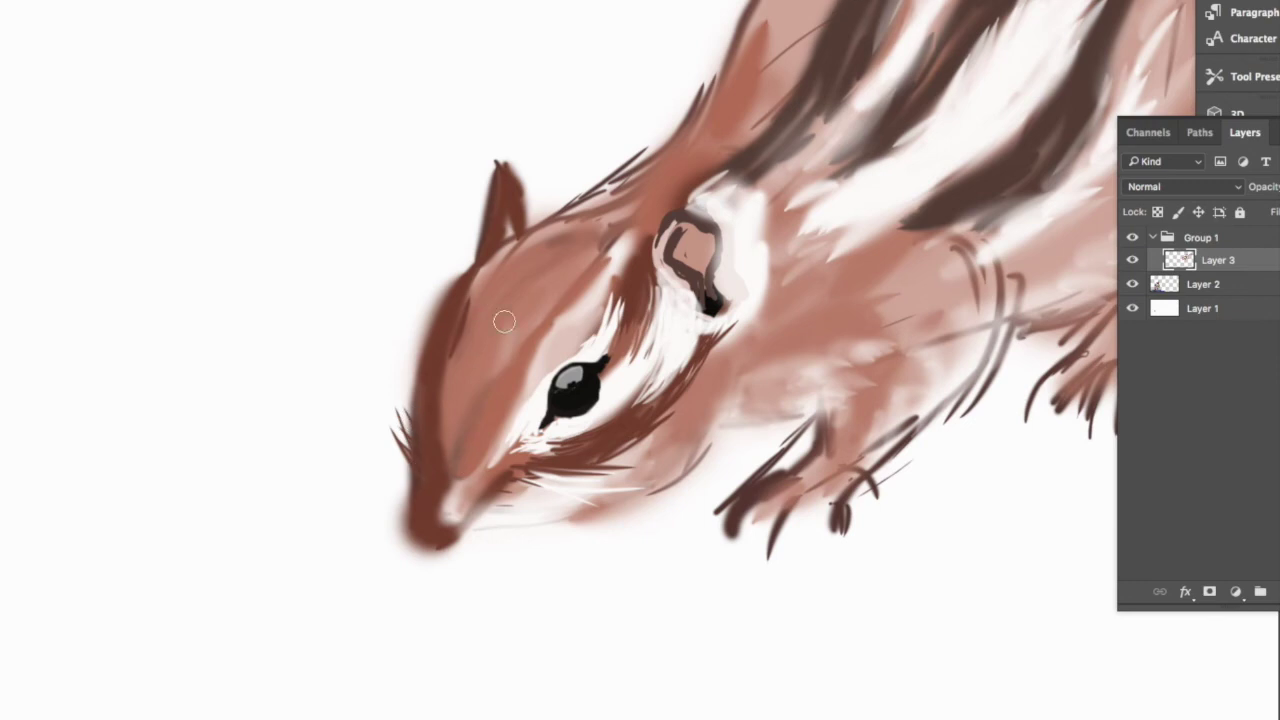
{"action": "mouse_move", "coordinate": [424, 500]}
{"action": "left_mouse_down"}
{"action": "mouse_move", "coordinate": [417, 491]}
{"action": "mouse_move", "coordinate": [420, 539]}
{"action": "left_mouse_up"}
{"action": "scroll", "coordinate": [523, 403], "scroll_direction": "down", "scroll_amount": 2}
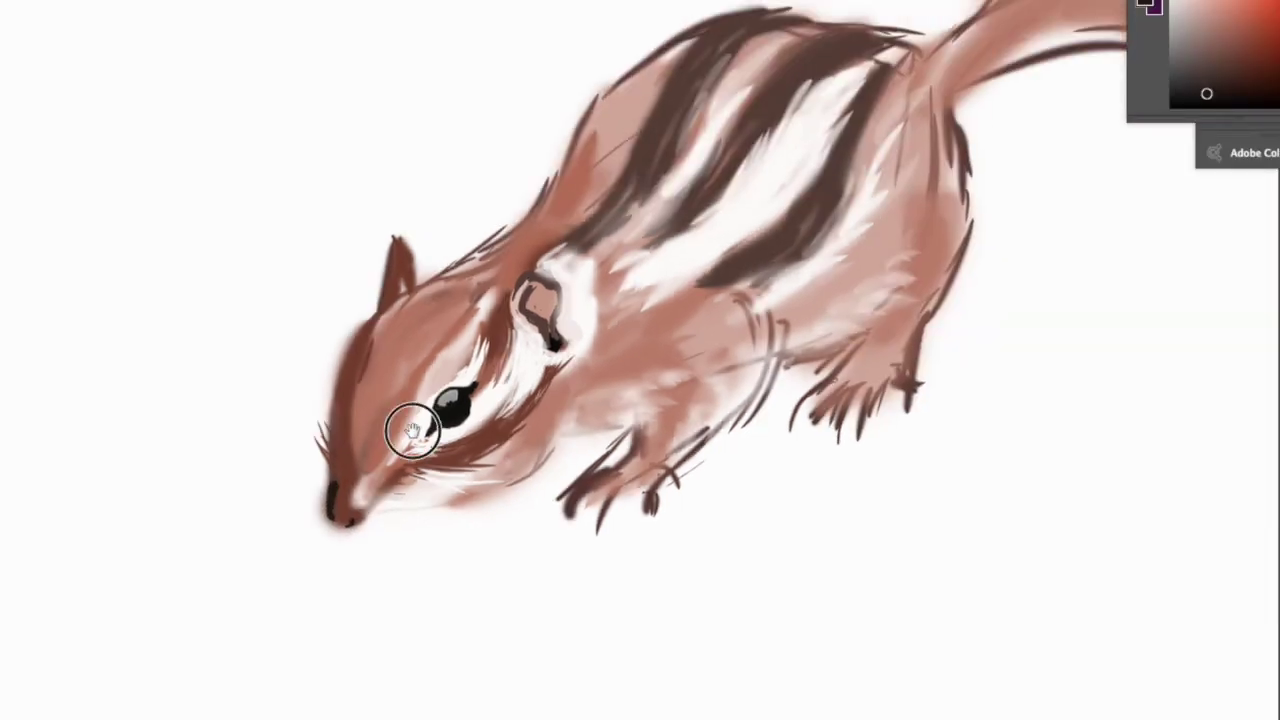
Break up the edges of the second chipmunk's back stripes with fine fur strokes following the body
{"action": "left_click_drag", "start_coordinate": [785, 138], "coordinate": [712, 198]}
{"action": "left_click_drag", "start_coordinate": [858, 52], "coordinate": [720, 143]}
{"action": "left_click_drag", "start_coordinate": [790, 64], "coordinate": [708, 162]}
{"action": "left_click_drag", "start_coordinate": [912, 168], "coordinate": [866, 236]}
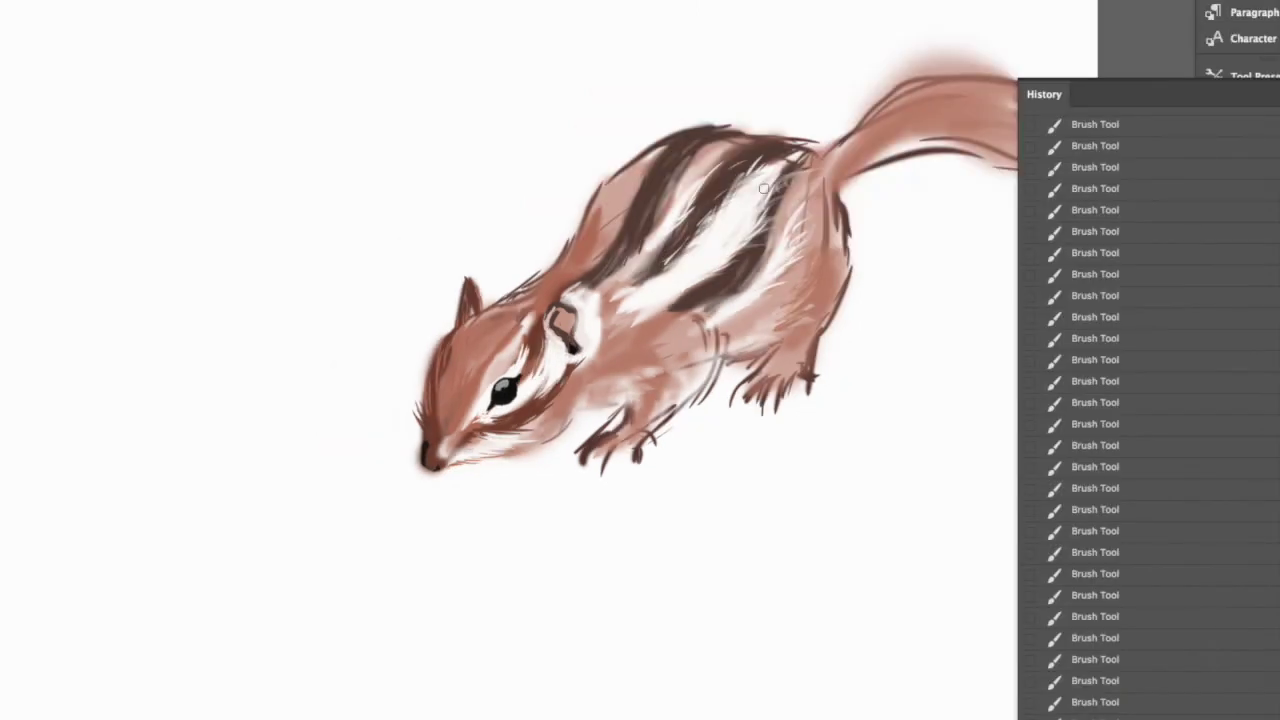
{"action": "left_click_drag", "start_coordinate": [763, 150], "coordinate": [684, 268]}
{"action": "left_click_drag", "start_coordinate": [708, 197], "coordinate": [677, 249]}
{"action": "mouse_move", "coordinate": [762, 152]}
{"action": "left_mouse_down"}
{"action": "mouse_move", "coordinate": [774, 194]}
{"action": "mouse_move", "coordinate": [748, 280]}
{"action": "left_mouse_up"}
{"action": "left_click_drag", "start_coordinate": [684, 166], "coordinate": [652, 222]}
Darken the second chipmunk's neck outline and paint deep brown shadows beneath its belly and behind the front leg
{"action": "mouse_move", "coordinate": [494, 309]}
{"action": "left_mouse_down"}
{"action": "mouse_move", "coordinate": [537, 281]}
{"action": "mouse_move", "coordinate": [584, 222]}
{"action": "mouse_move", "coordinate": [507, 303]}
{"action": "mouse_move", "coordinate": [594, 204]}
{"action": "left_mouse_up"}
{"action": "left_click_drag", "start_coordinate": [740, 350], "coordinate": [720, 370]}
{"action": "mouse_move", "coordinate": [594, 429]}
{"action": "left_mouse_down"}
{"action": "mouse_move", "coordinate": [614, 417]}
{"action": "mouse_move", "coordinate": [596, 408]}
{"action": "left_mouse_up"}
{"action": "left_click_drag", "start_coordinate": [729, 363], "coordinate": [725, 383]}
{"action": "left_click_drag", "start_coordinate": [603, 428], "coordinate": [609, 465]}
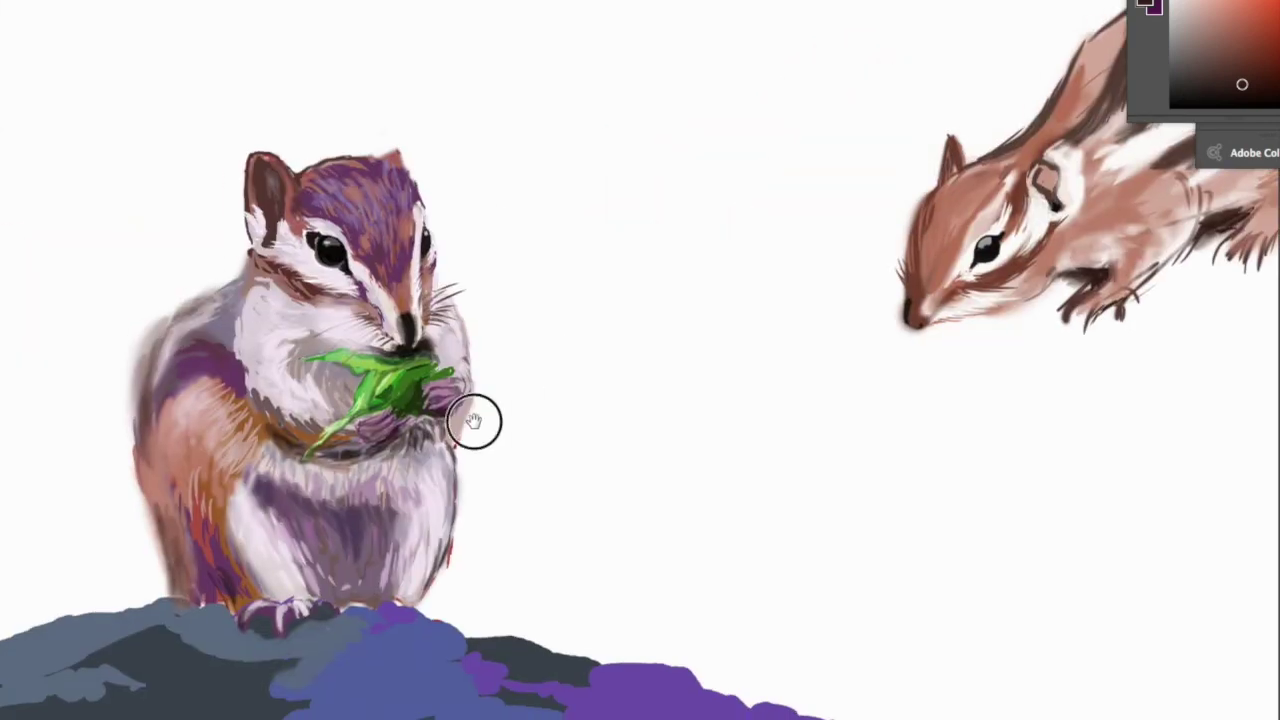
Paint a soft grey cast shadow on the ground beneath the second chipmunk's head, front legs and belly
{"action": "left_click_drag", "start_coordinate": [473, 421], "coordinate": [501, 387]}
{"action": "left_click_drag", "start_coordinate": [859, 305], "coordinate": [424, 454]}
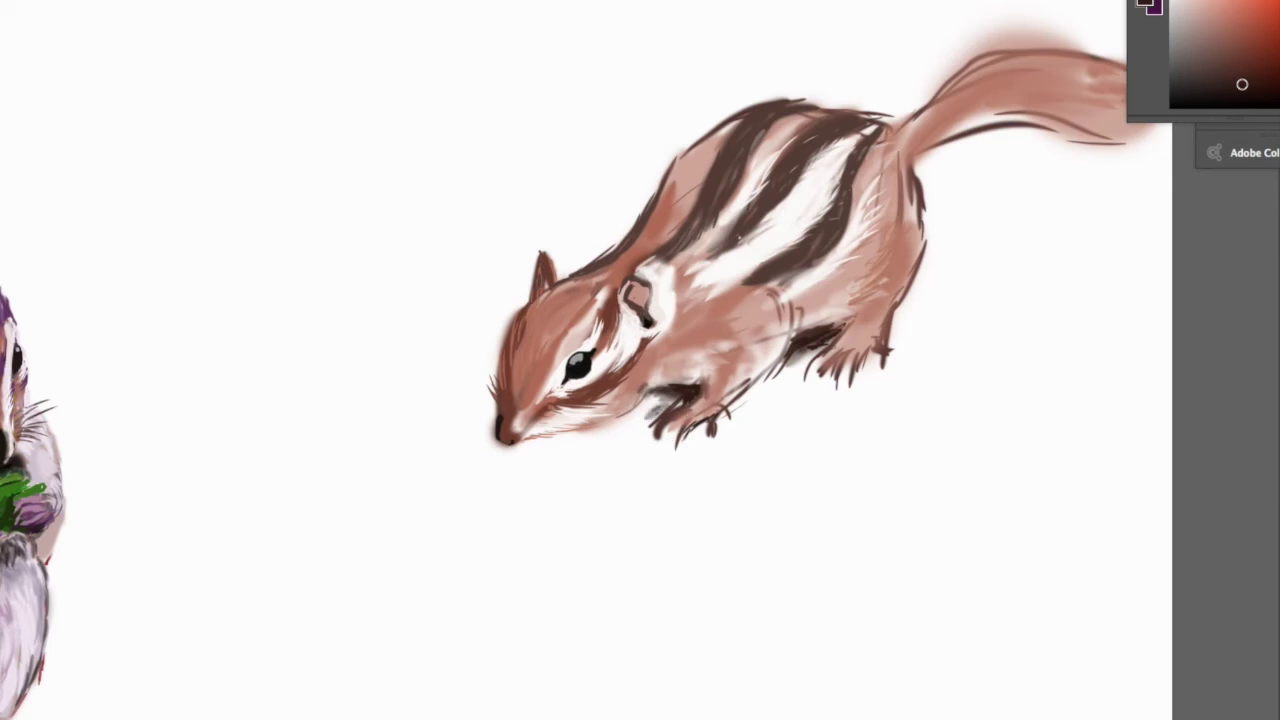
{"action": "left_click_drag", "start_coordinate": [560, 430], "coordinate": [578, 426]}
{"action": "mouse_move", "coordinate": [578, 440]}
{"action": "left_mouse_down"}
{"action": "mouse_move", "coordinate": [671, 466]}
{"action": "mouse_move", "coordinate": [727, 428]}
{"action": "left_mouse_up"}
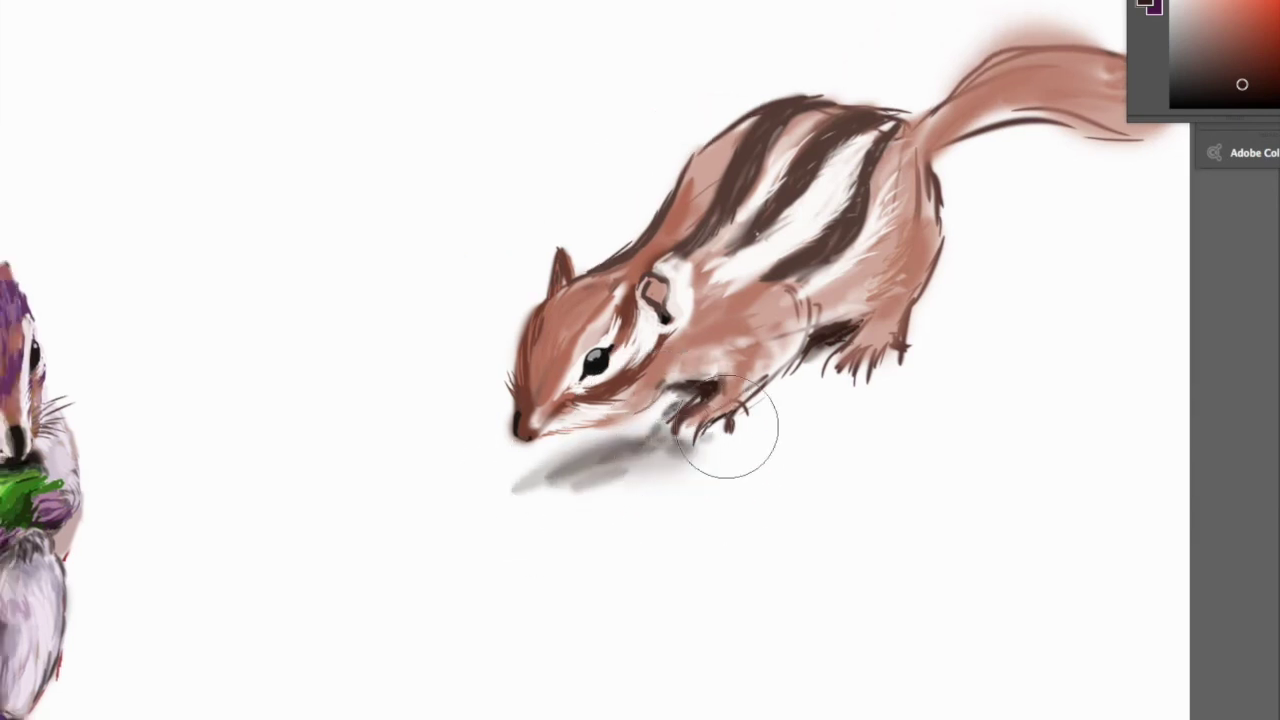
Add short white and dark brown hairs over the middle back stripe of the second chipmunk
{"action": "key", "text": "x"}
{"action": "left_click_drag", "start_coordinate": [738, 284], "coordinate": [704, 259]}
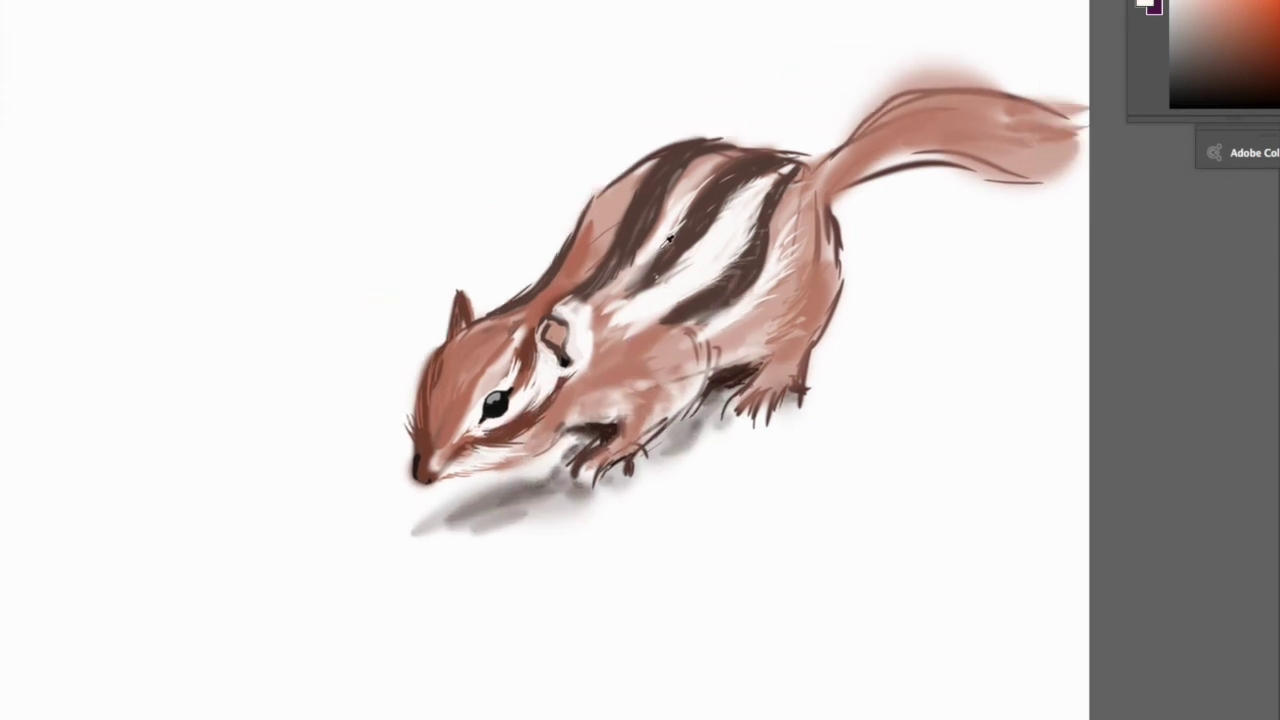
{"action": "left_click_drag", "start_coordinate": [765, 185], "coordinate": [687, 234]}
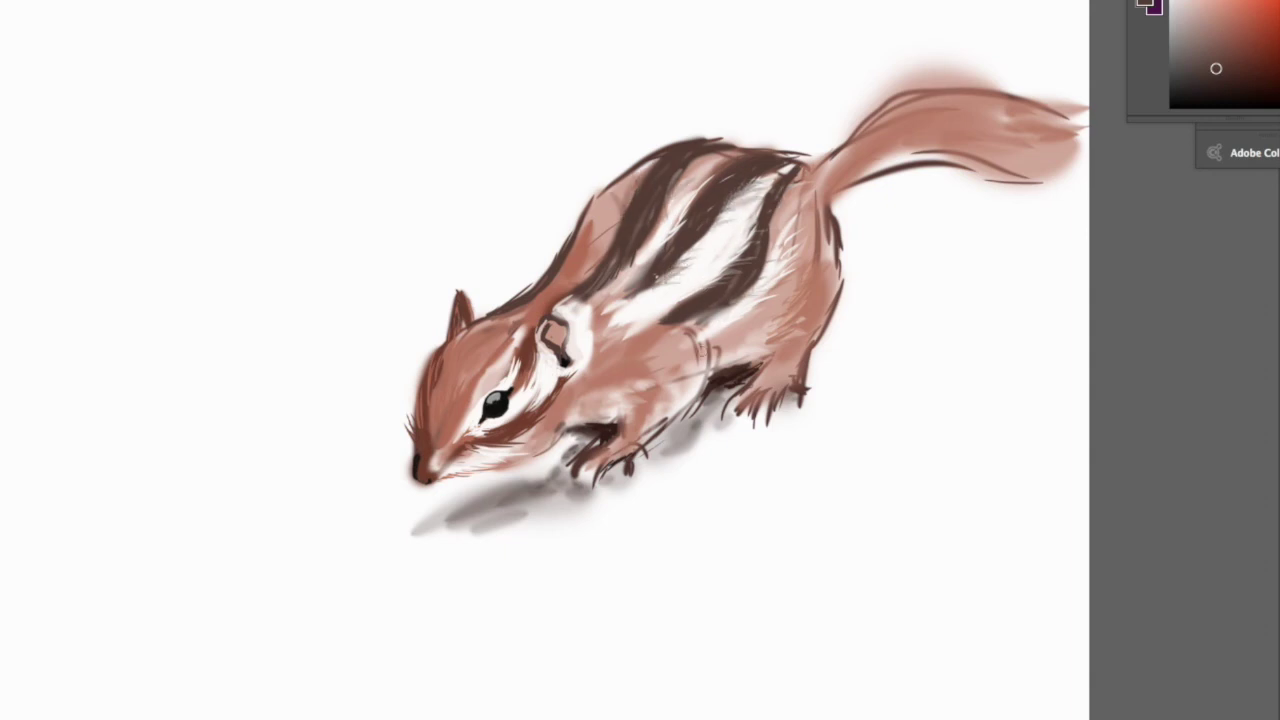
Paint the second chipmunk's tail with long grey-violet and pale lavender fur strokes, enlarging the brush
{"action": "key", "text": "x"}
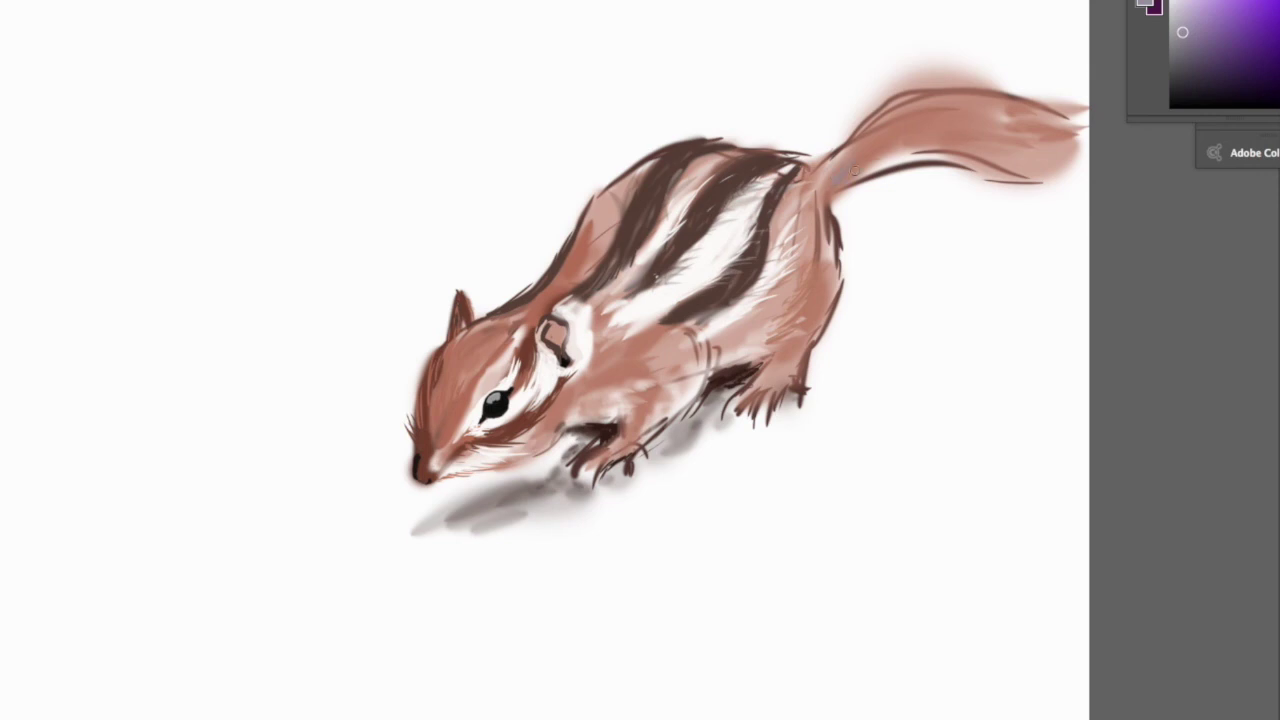
{"action": "left_click_drag", "start_coordinate": [890, 158], "coordinate": [1062, 150]}
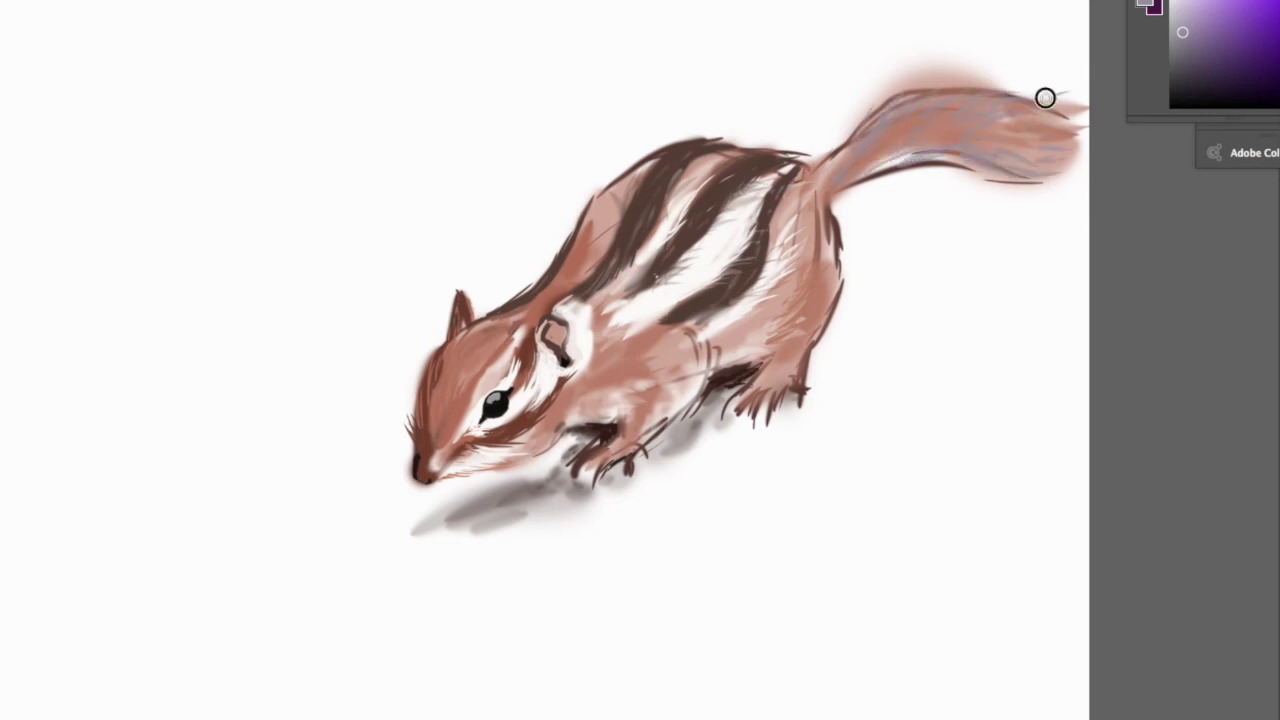
{"action": "mouse_move", "coordinate": [889, 129]}
{"action": "left_mouse_down"}
{"action": "mouse_move", "coordinate": [985, 118]}
{"action": "mouse_move", "coordinate": [926, 92]}
{"action": "left_mouse_up"}
{"action": "key", "text": "bracketright"}
{"action": "key", "text": "x"}
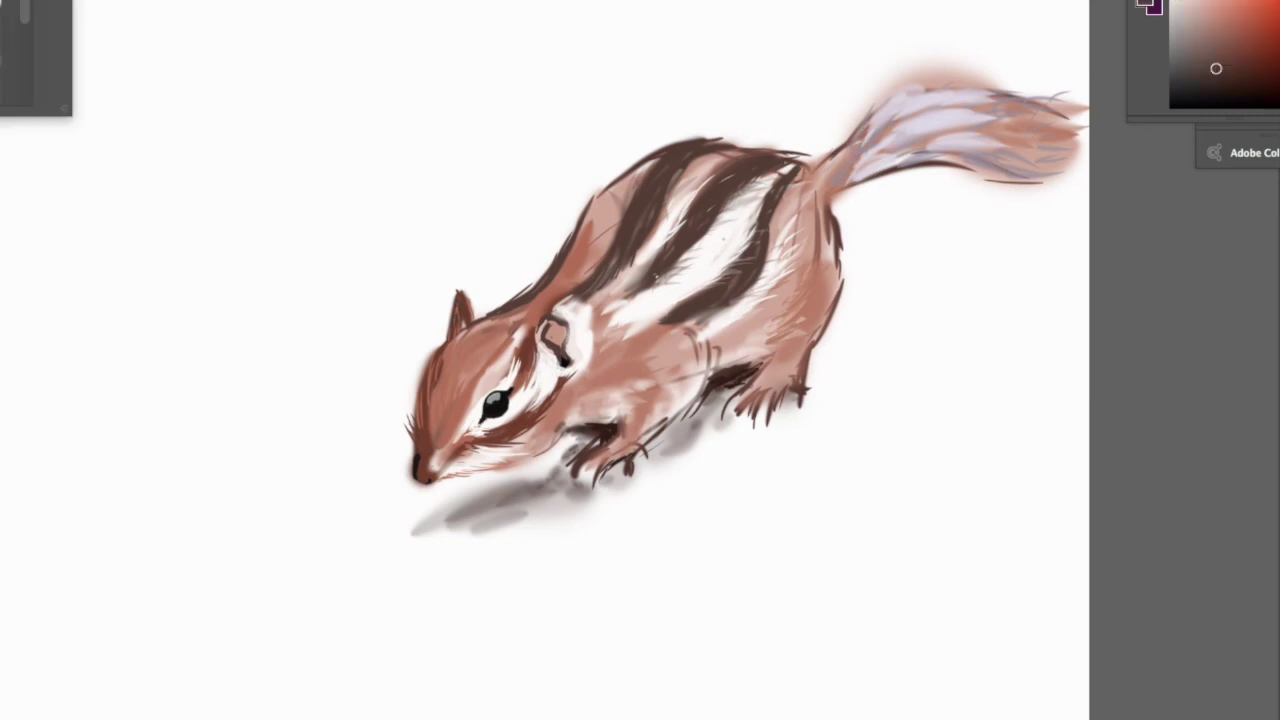
Paint the ground behind both chipmunks pale pinkish beige and outline a blue-grey rock slab under the second chipmunk
{"action": "key", "text": "Return"}
{"action": "key", "text": "x"}
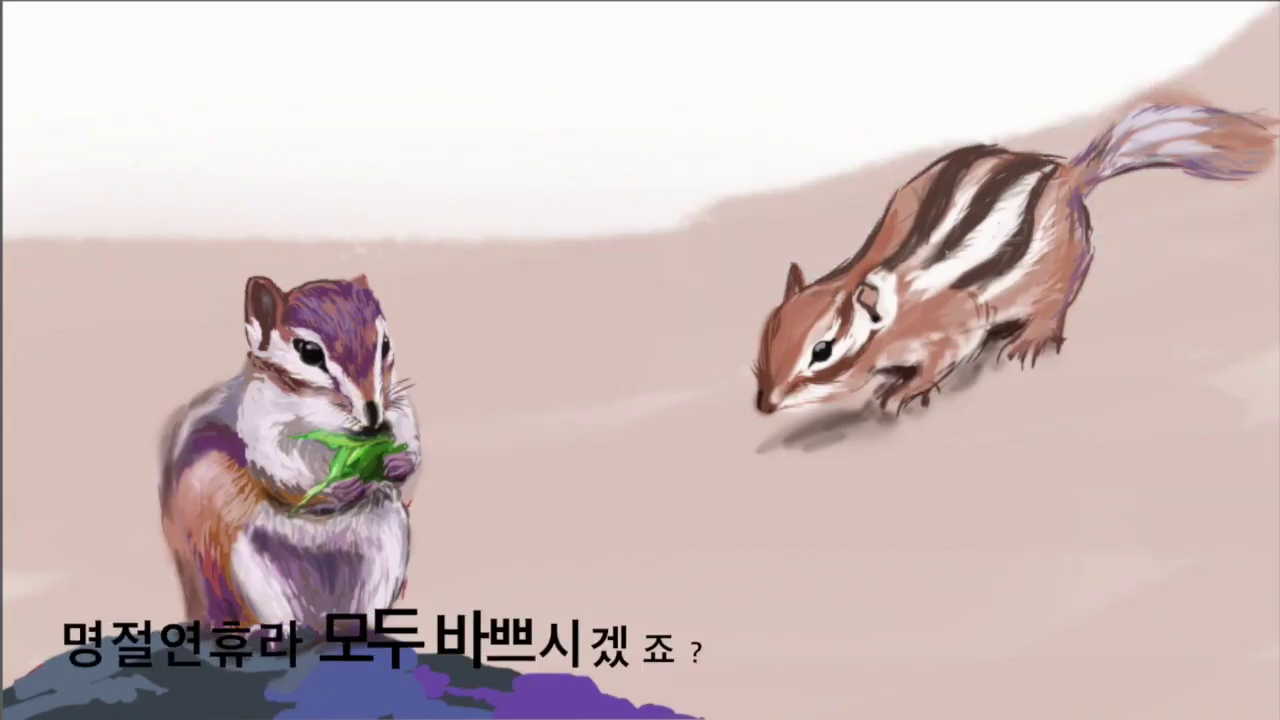
{"action": "mouse_move", "coordinate": [740, 358]}
{"action": "left_mouse_down"}
{"action": "mouse_move", "coordinate": [803, 466]}
{"action": "mouse_move", "coordinate": [1223, 357]}
{"action": "mouse_move", "coordinate": [817, 531]}
{"action": "mouse_move", "coordinate": [735, 360]}
{"action": "left_mouse_up"}
Fill the background above the ground with dark green, then layer medium and bright green patches over it
{"action": "mouse_move", "coordinate": [60, 120]}
{"action": "left_mouse_down"}
{"action": "mouse_move", "coordinate": [1200, 180]}
{"action": "mouse_move", "coordinate": [950, 240]}
{"action": "left_mouse_up"}
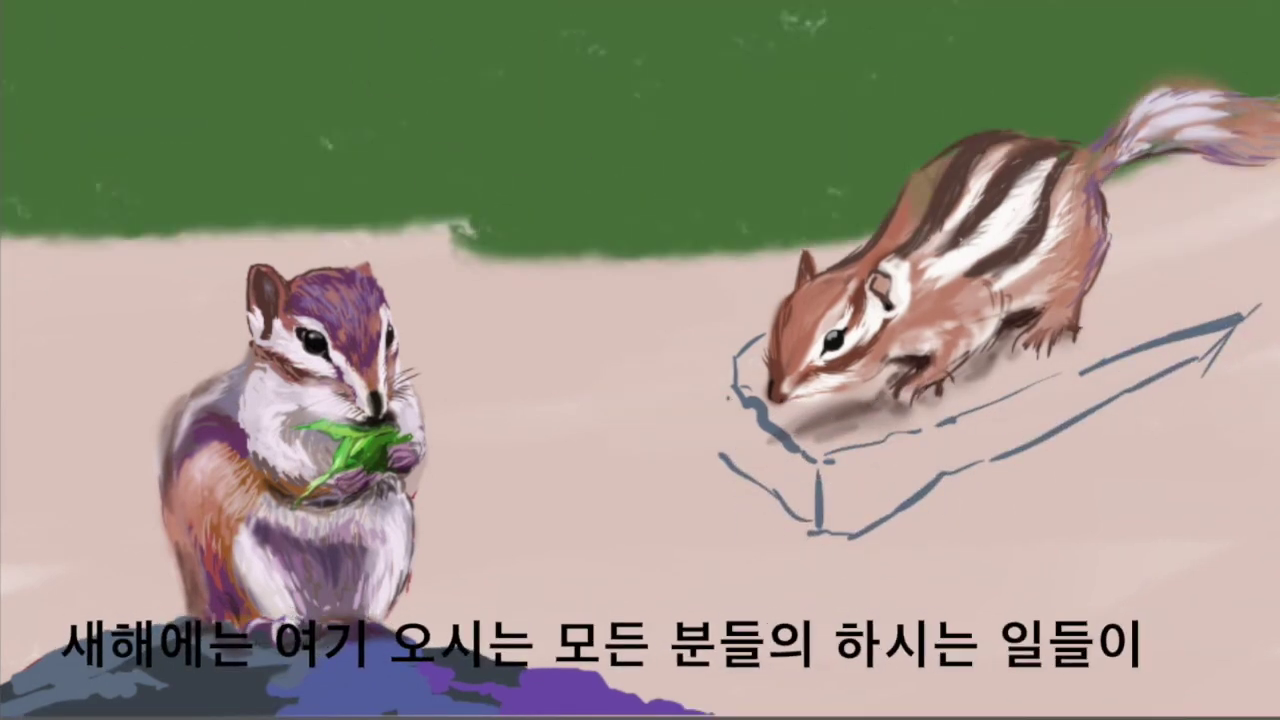
{"action": "mouse_move", "coordinate": [60, 60]}
{"action": "left_mouse_down"}
{"action": "mouse_move", "coordinate": [614, 163]}
{"action": "mouse_move", "coordinate": [1200, 60]}
{"action": "left_mouse_up"}
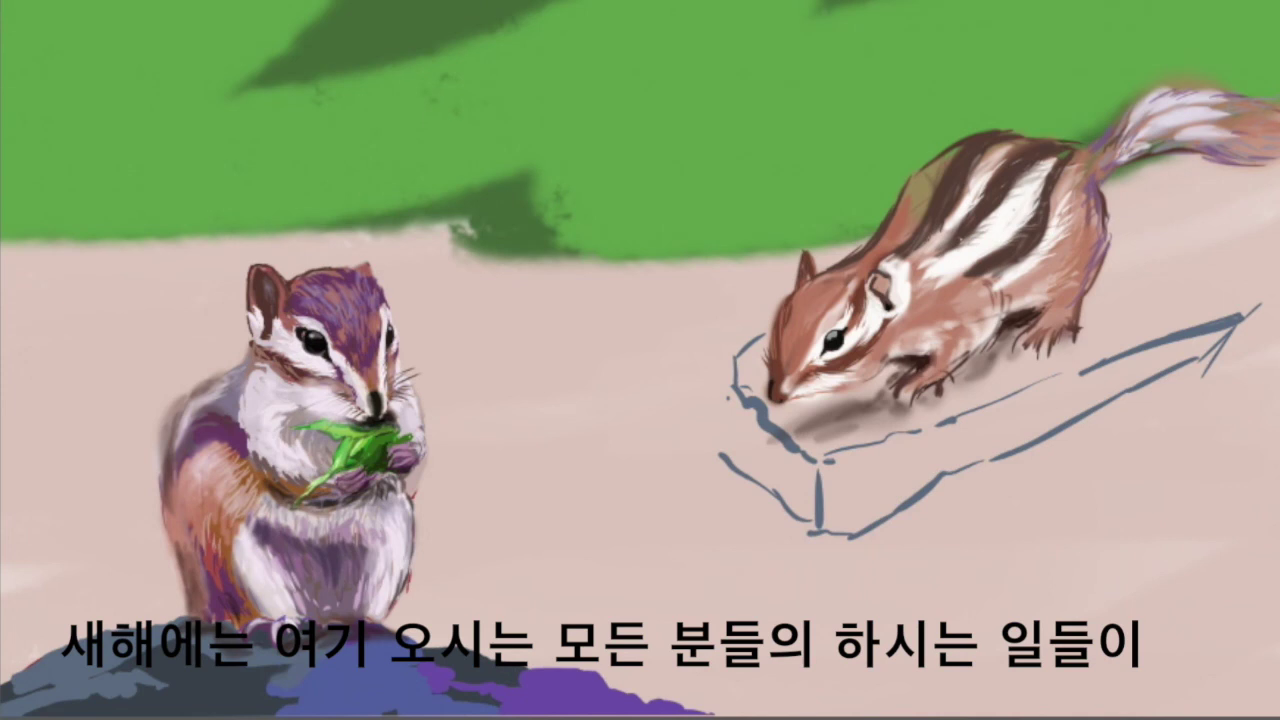
{"action": "mouse_move", "coordinate": [40, 60]}
{"action": "left_mouse_down"}
{"action": "mouse_move", "coordinate": [1100, 150]}
{"action": "mouse_move", "coordinate": [1260, 30]}
{"action": "left_mouse_up"}
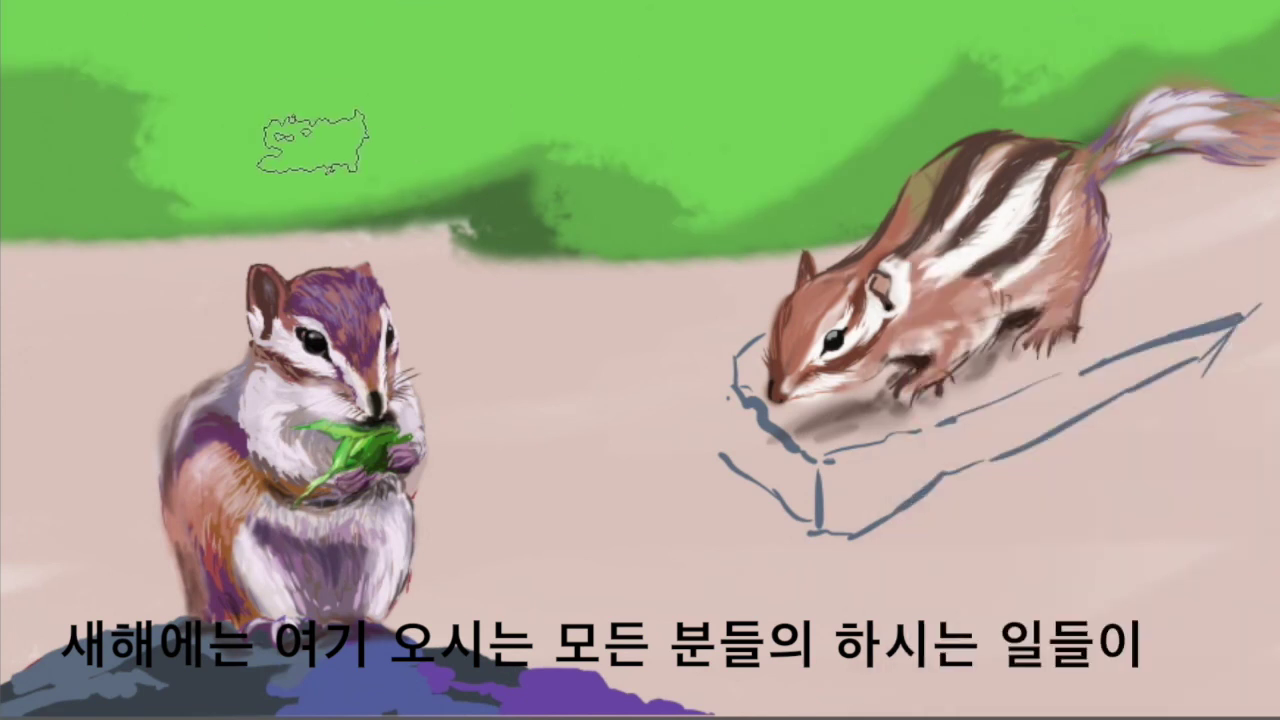
{"action": "left_click_drag", "start_coordinate": [314, 143], "coordinate": [1060, 20]}
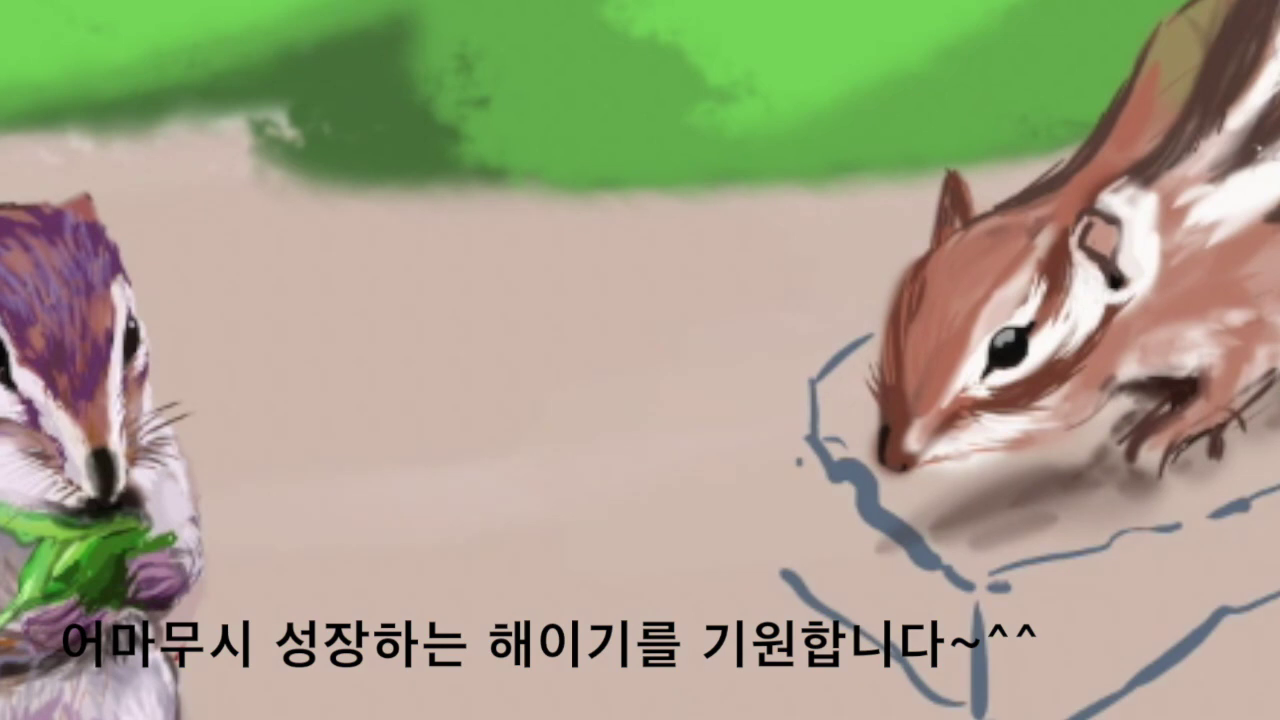
Shade the top and sides of the rock slab under the second chipmunk with translucent blue-grey strokes
{"action": "mouse_move", "coordinate": [790, 470]}
{"action": "left_mouse_down"}
{"action": "mouse_move", "coordinate": [823, 500]}
{"action": "mouse_move", "coordinate": [1150, 620]}
{"action": "left_mouse_up"}
{"action": "left_click_drag", "start_coordinate": [860, 470], "coordinate": [1240, 440]}
{"action": "left_click_drag", "start_coordinate": [845, 325], "coordinate": [800, 440]}
{"action": "scroll", "coordinate": [640, 360], "scroll_direction": "down", "scroll_amount": 3}
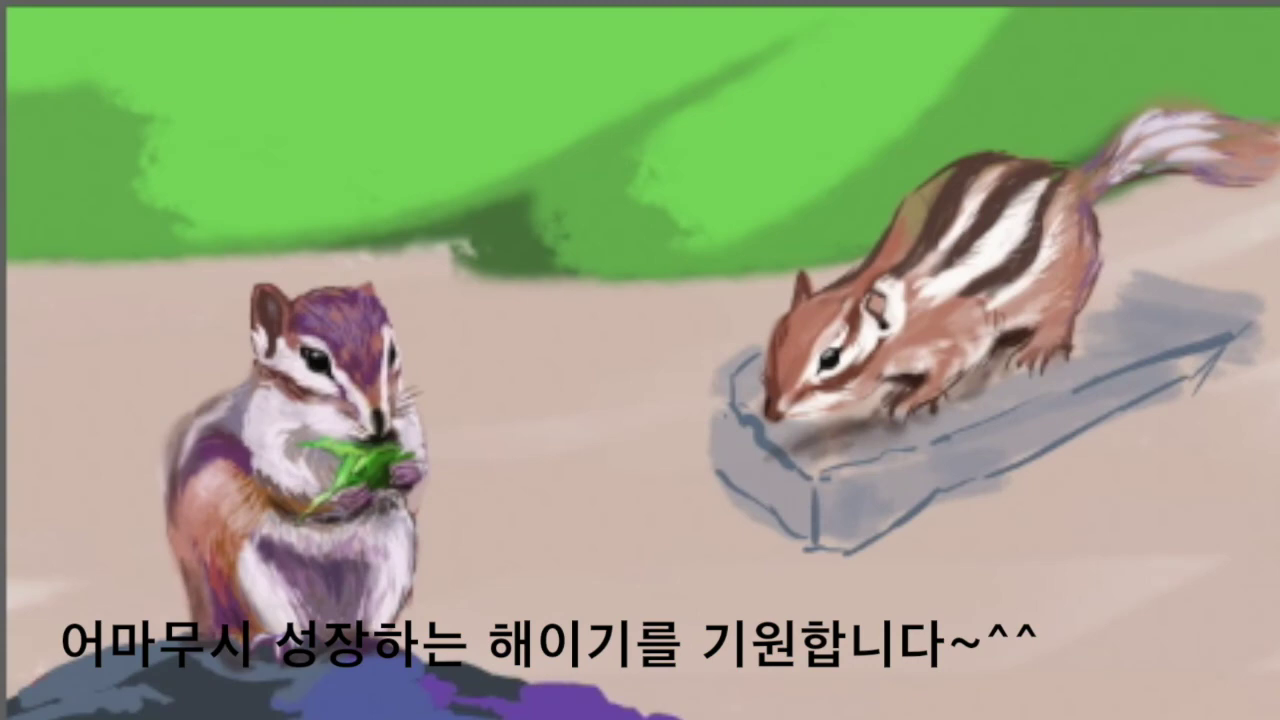